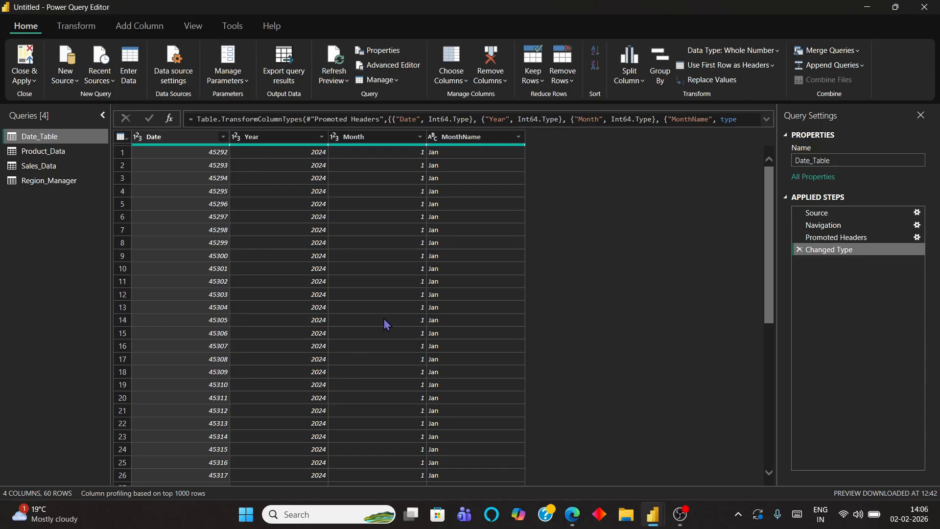
- Examine the data in the Date_Table, Product_Data, Sales_Data and Region_Manager queries, ending with the full row range of Sales_Data
left_click(52, 151)
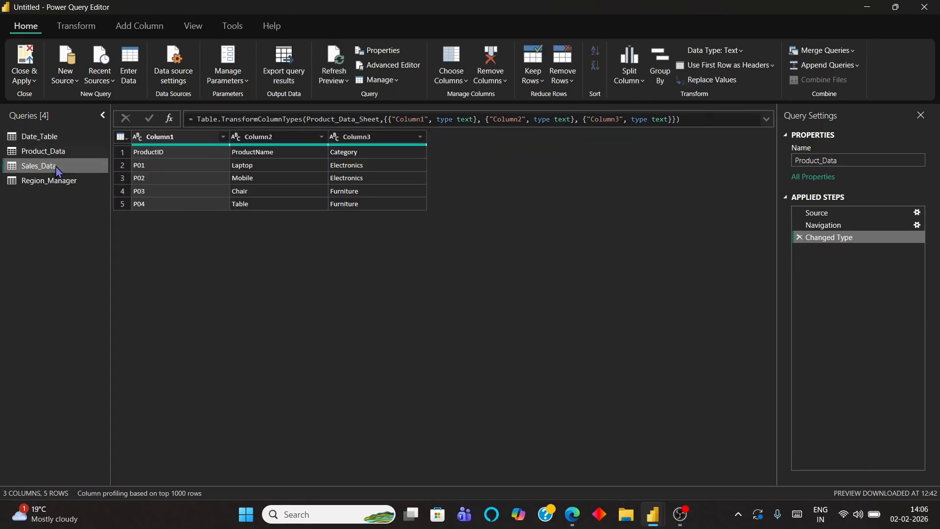
left_click(57, 168)
left_click(58, 182)
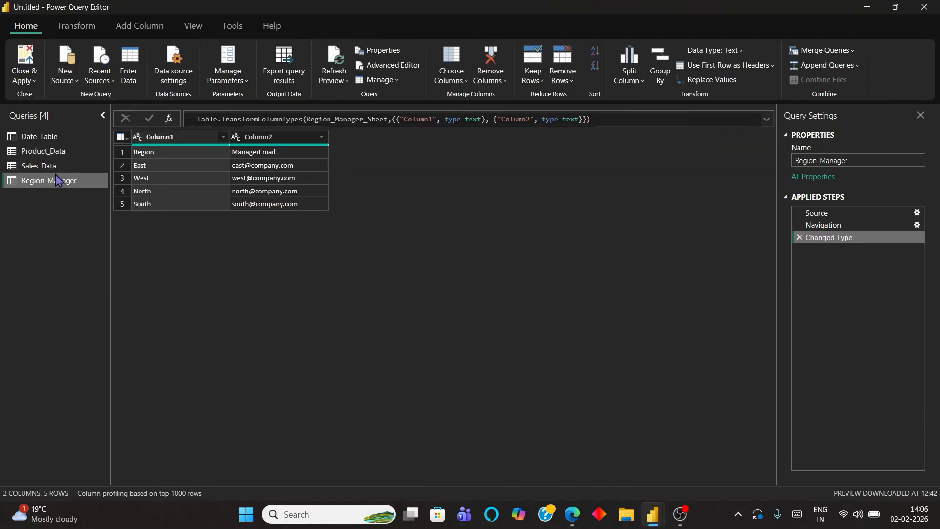
left_click(51, 140)
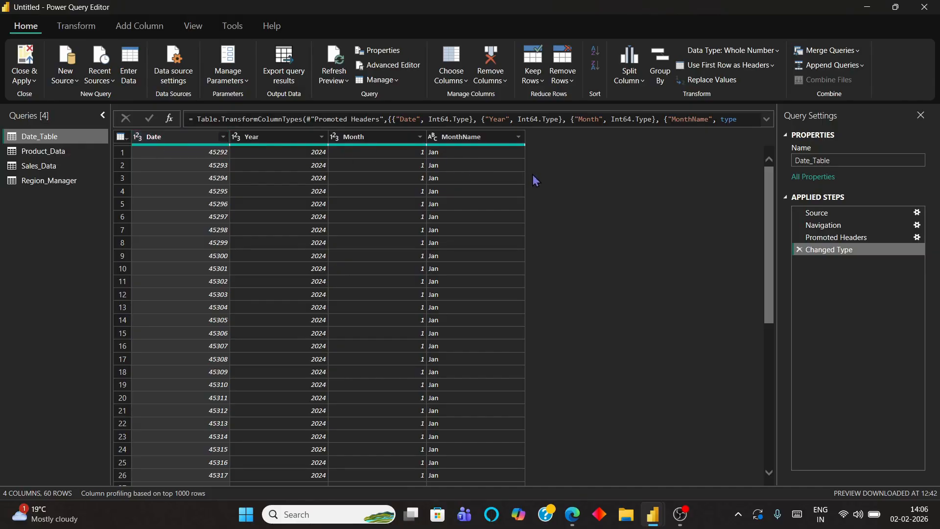
left_click(61, 151)
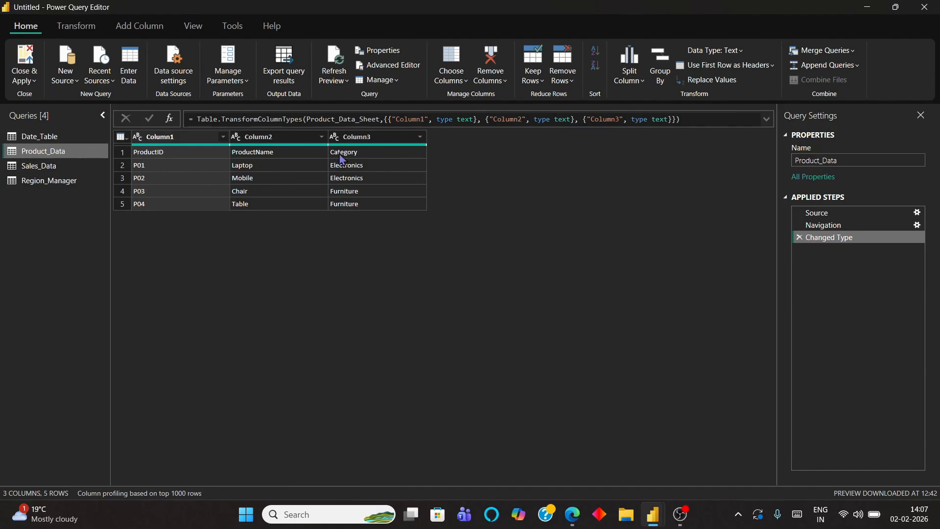
left_click(57, 168)
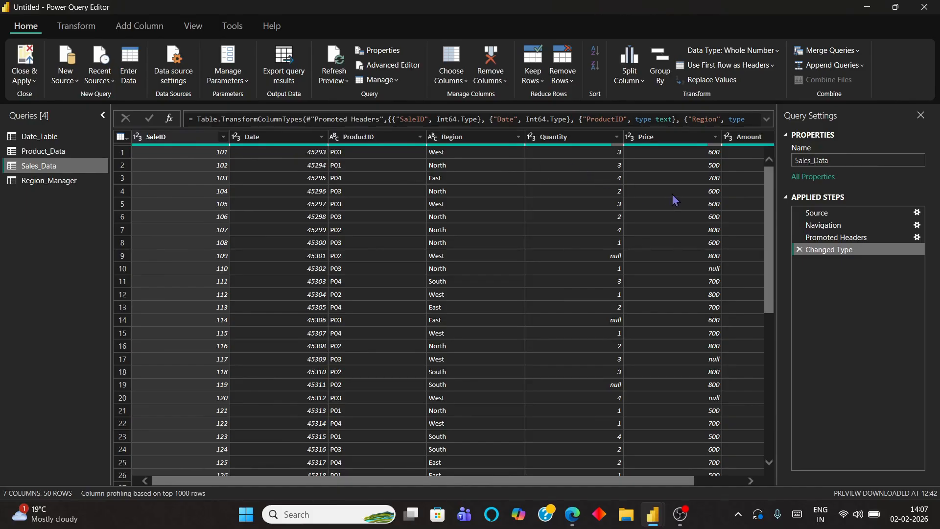
left_click(74, 181)
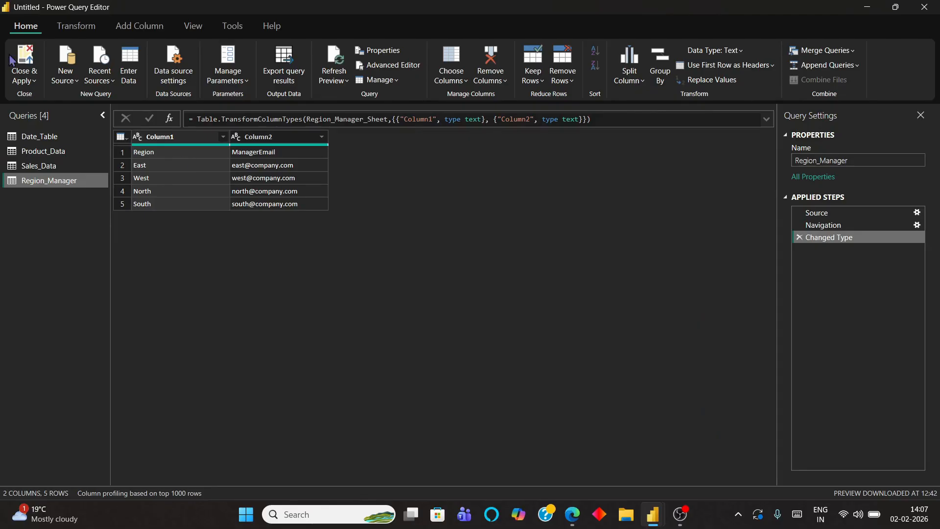
left_click(41, 138)
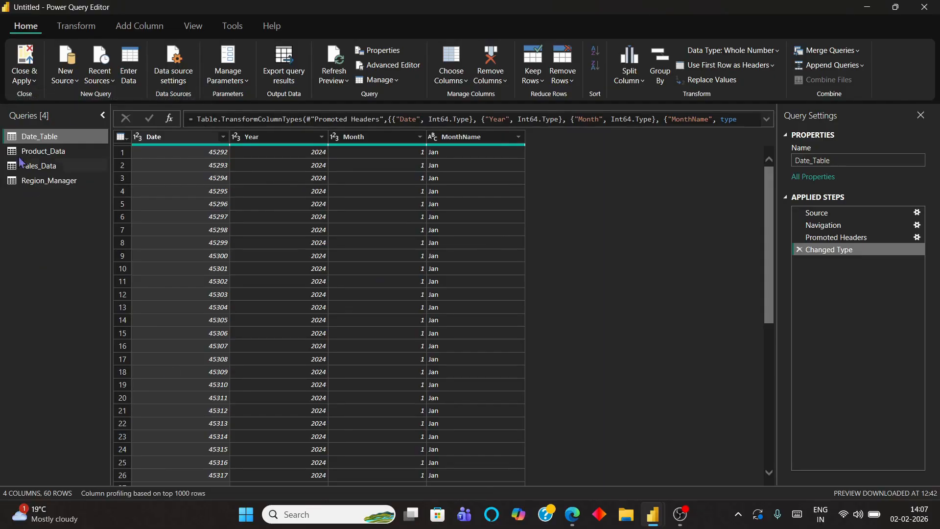
left_click(32, 167)
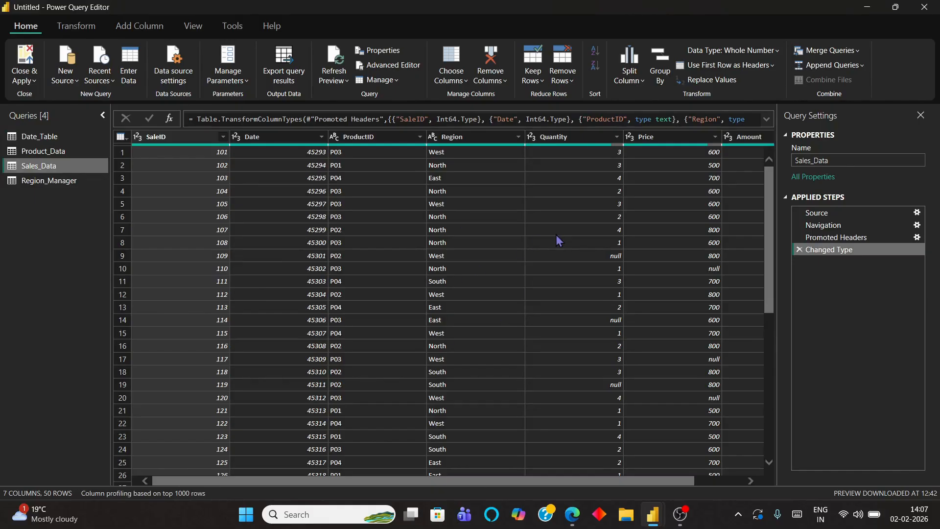
scroll(368, 332, "down", 5)
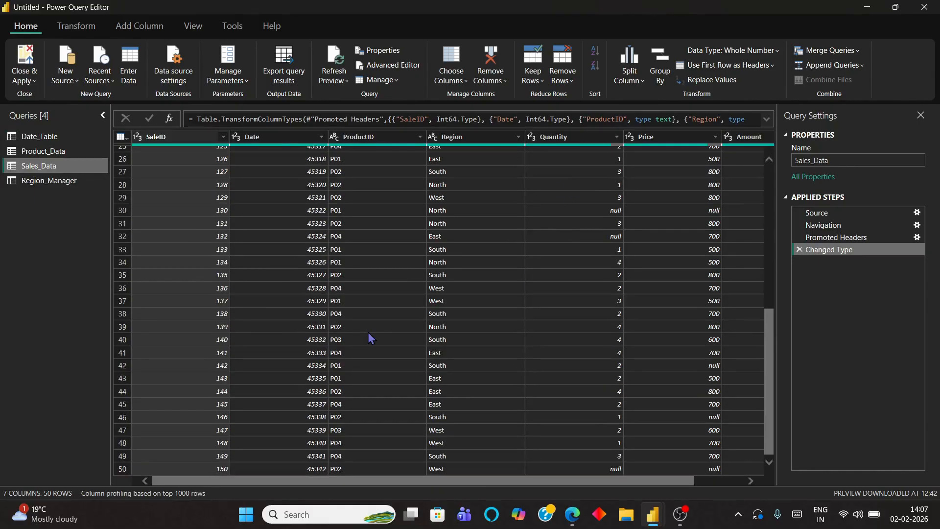
scroll(368, 332, "up", 5)
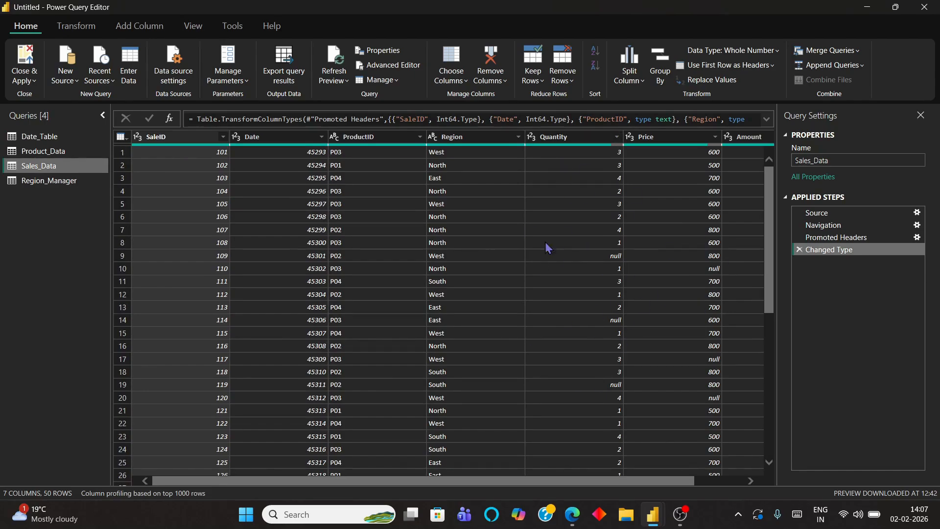
- Try removing the error rows from the Quantity column of Sales_Data and delete the resulting applied step
right_click(584, 143)
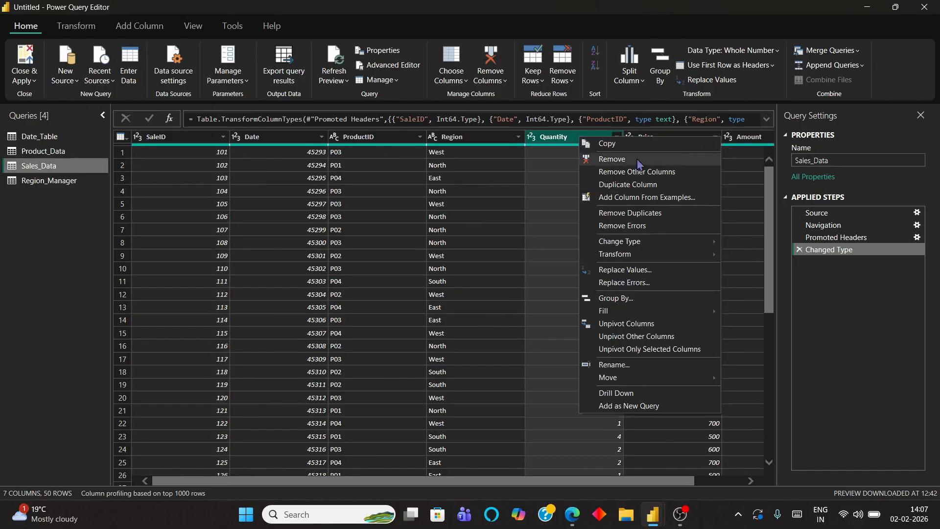
left_click(632, 226)
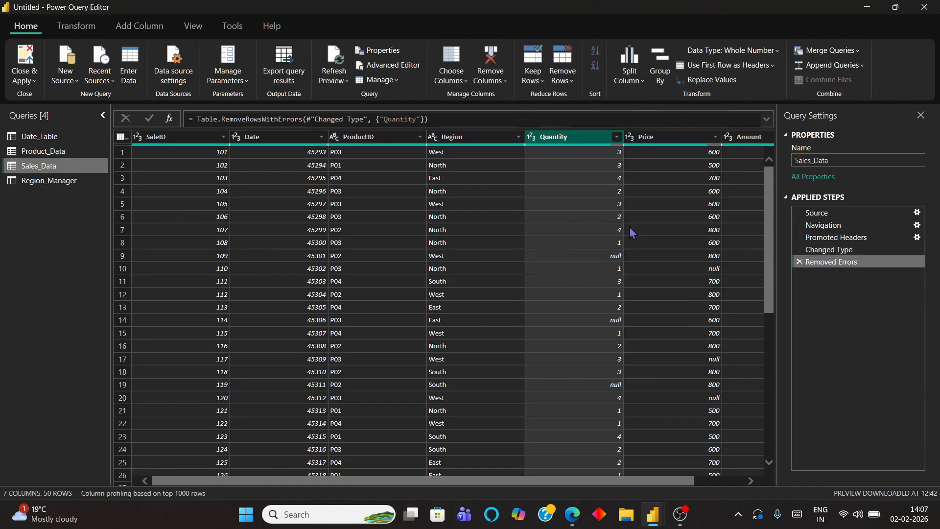
scroll(621, 385, "down", 7)
scroll(621, 385, "up", 7)
left_click(797, 263)
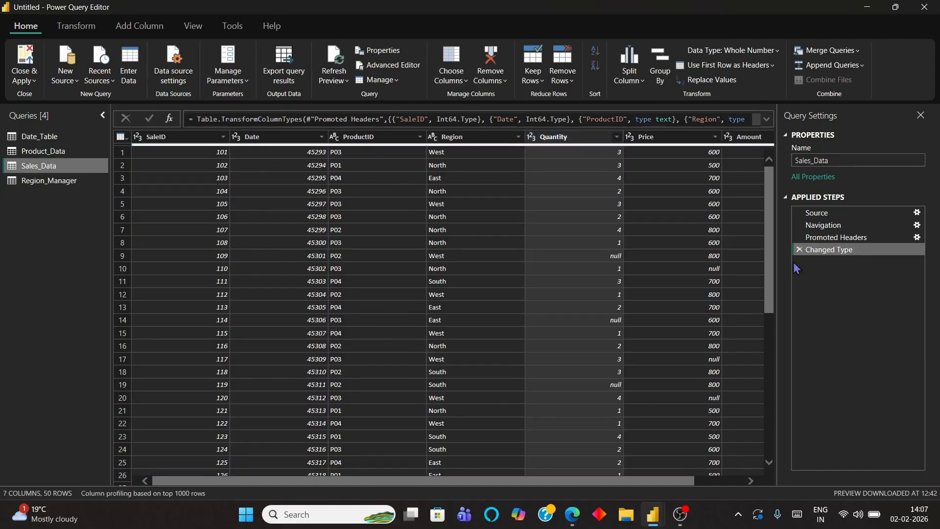
- Try replacing the value 2 with 5 in the Quantity column, review the rows, and delete the replacement from the applied steps
right_click(554, 140)
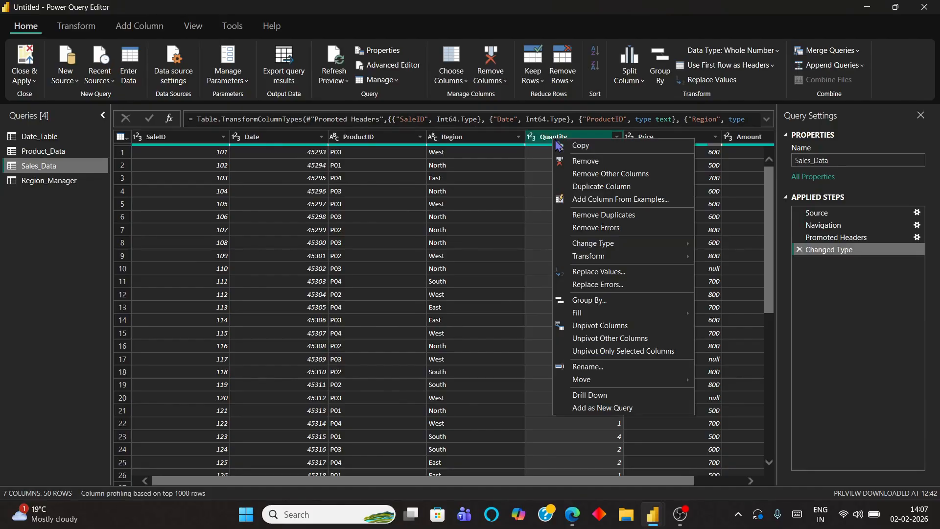
left_click(602, 272)
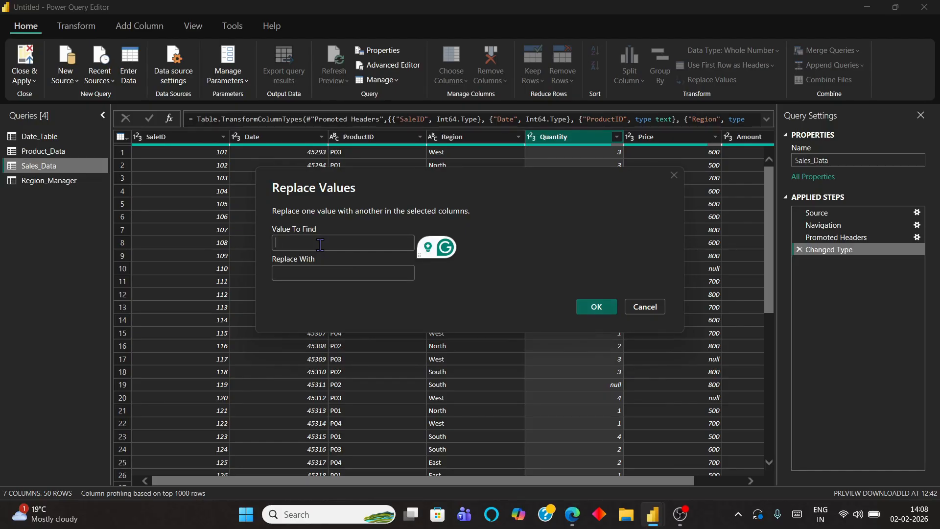
type("2")
left_click(305, 273)
type("5")
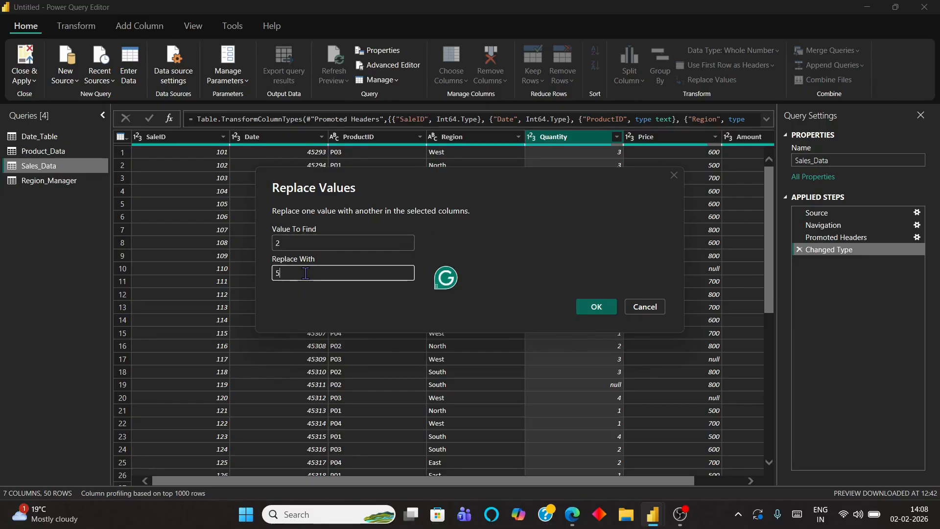
left_click(597, 307)
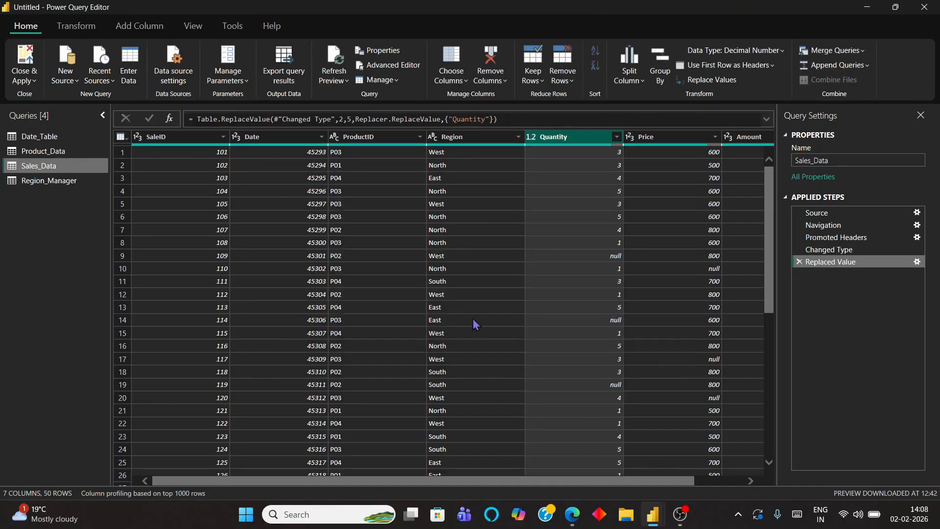
scroll(597, 338, "down", 5)
scroll(597, 337, "up", 5)
scroll(597, 338, "down", 5)
scroll(596, 338, "up", 5)
left_click(798, 263)
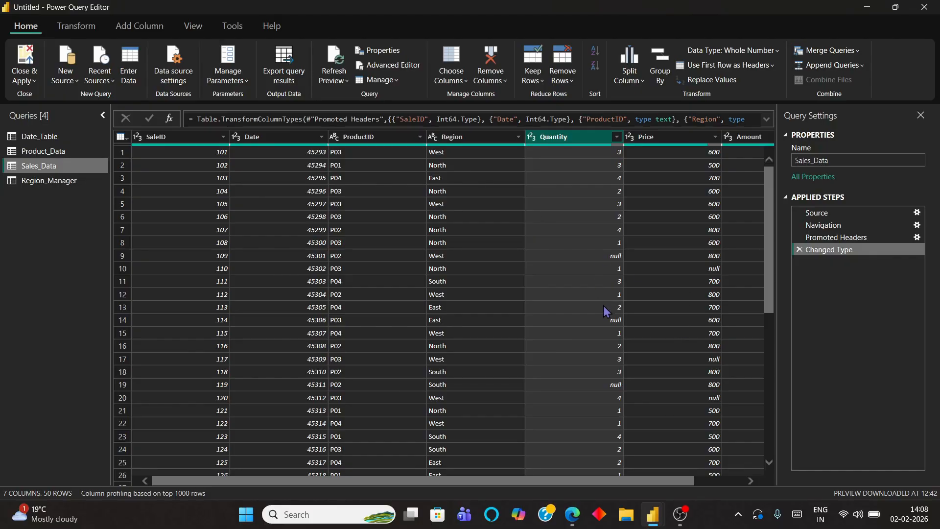
- Try filling the Quantity column's null values downward, review the rows, and delete the fill from the applied steps
scroll(606, 309, "right", 2)
scroll(606, 310, "left", 1)
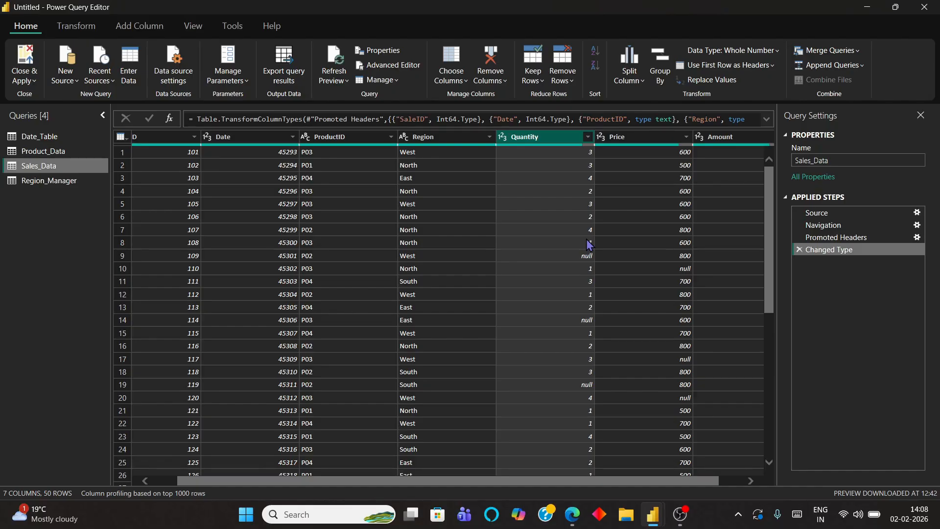
right_click(544, 139)
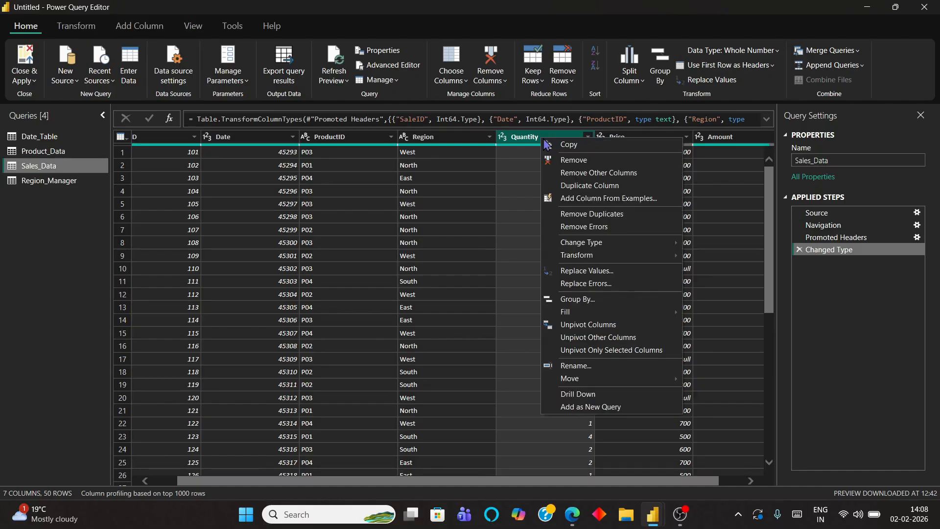
mouse_move(574, 317)
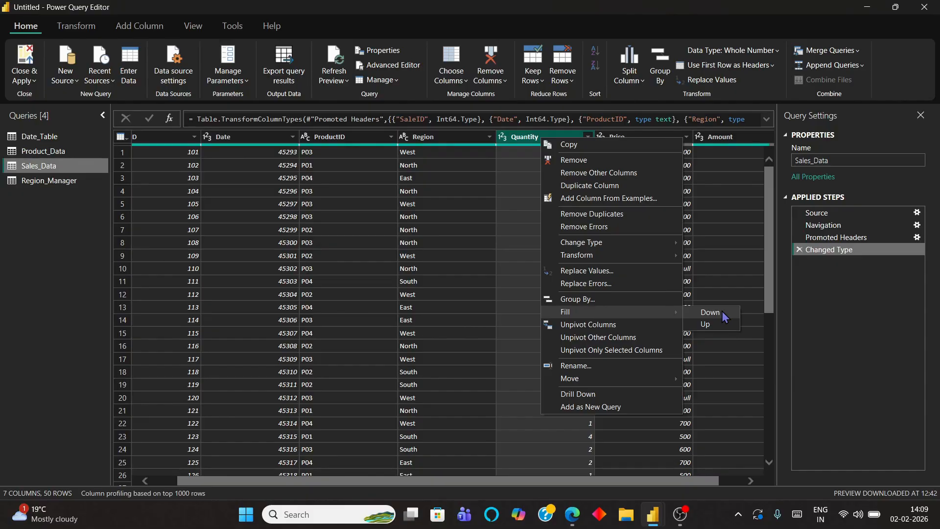
left_click(722, 316)
scroll(570, 338, "down", 1)
scroll(570, 338, "down", 8)
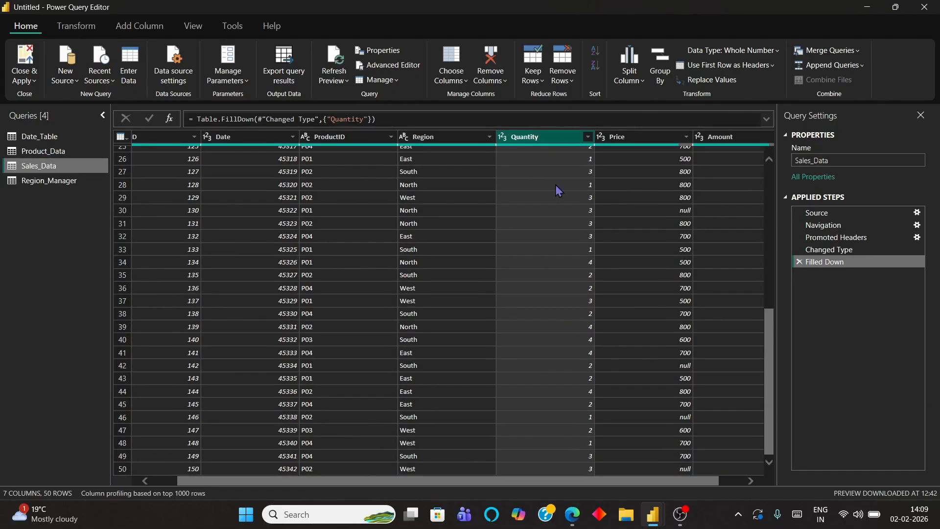
scroll(590, 333, "up", 8)
scroll(590, 334, "up", 7)
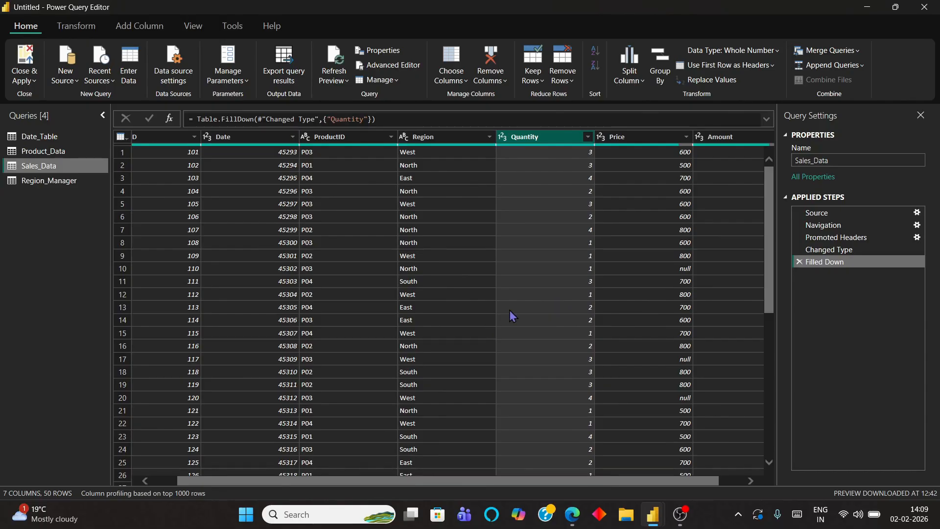
left_click(800, 262)
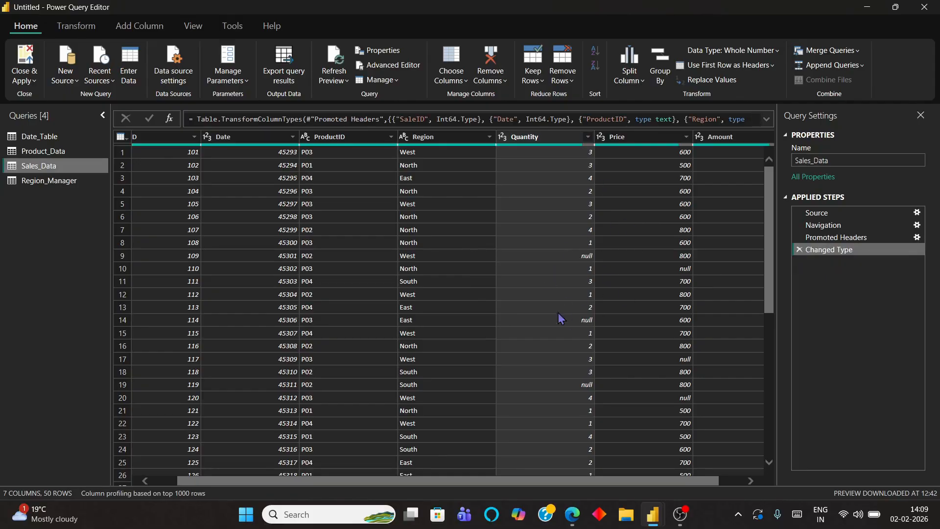
- Try filling the Quantity column's null values upward, inspect the last row, and delete the fill from the applied steps
right_click(526, 132)
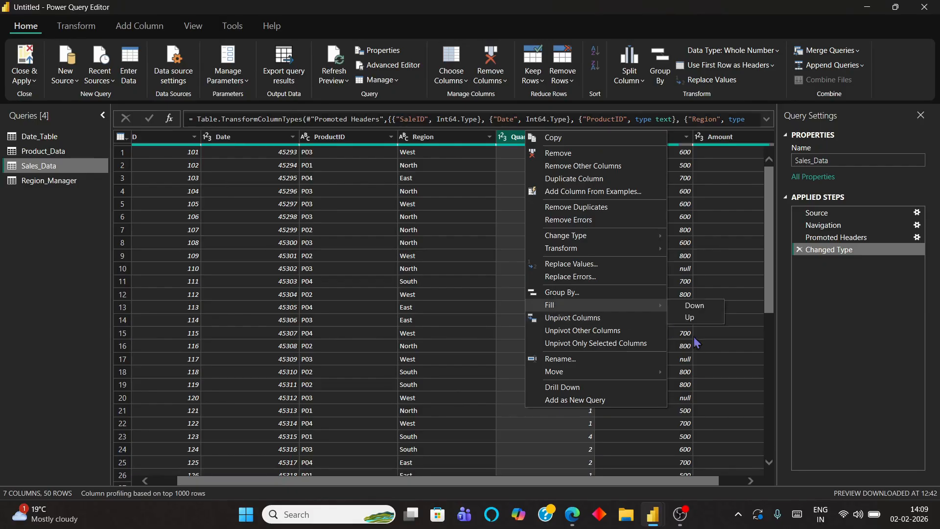
left_click(700, 317)
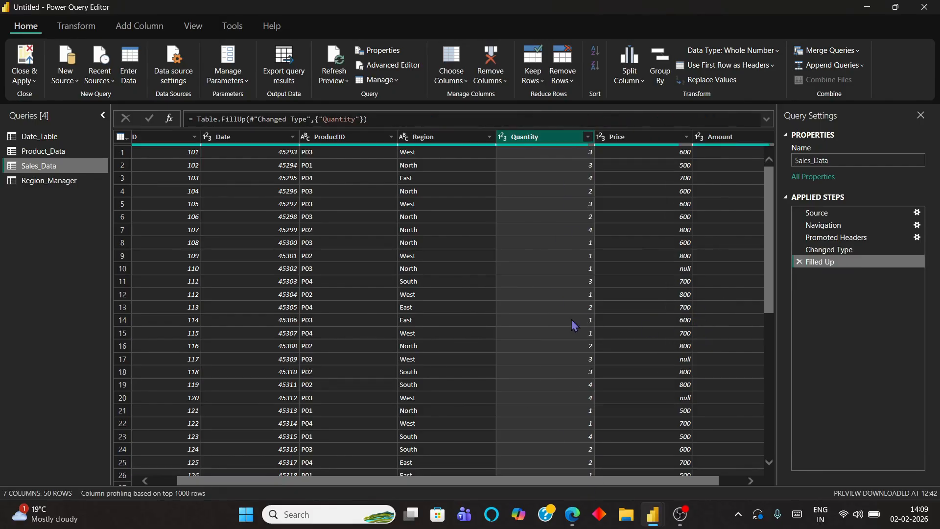
scroll(590, 342, "down", 8)
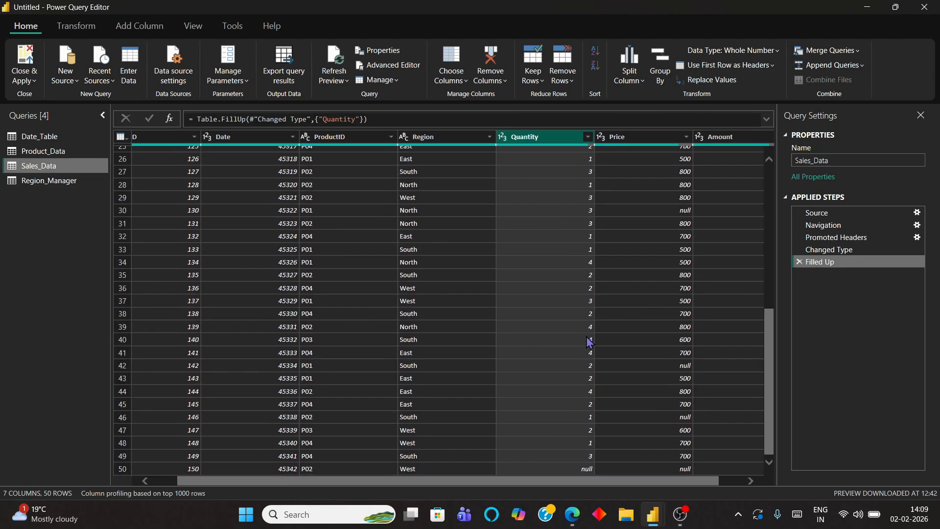
left_click(576, 472)
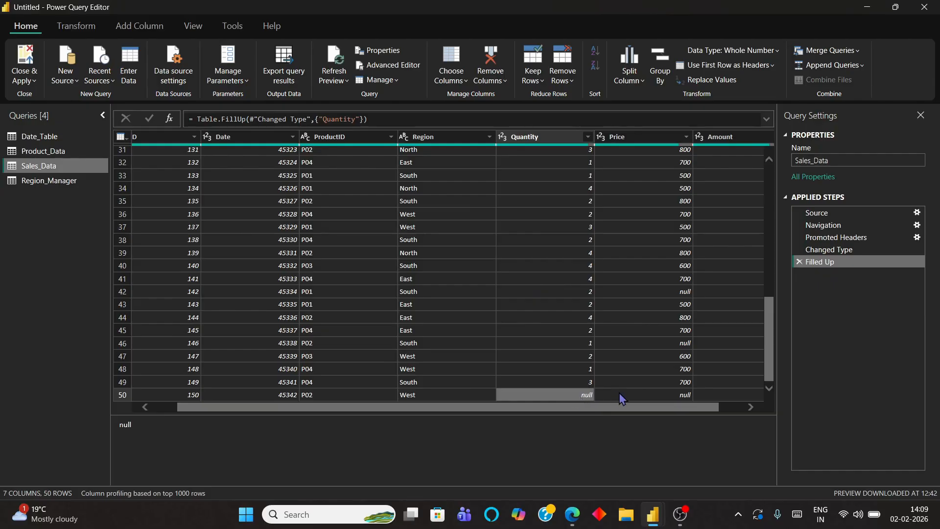
scroll(569, 337, "up", 10)
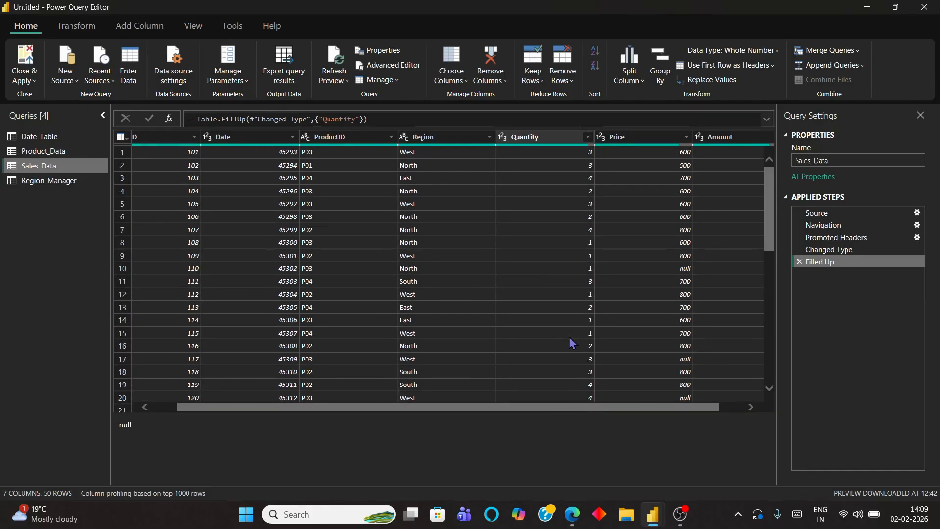
left_click(799, 262)
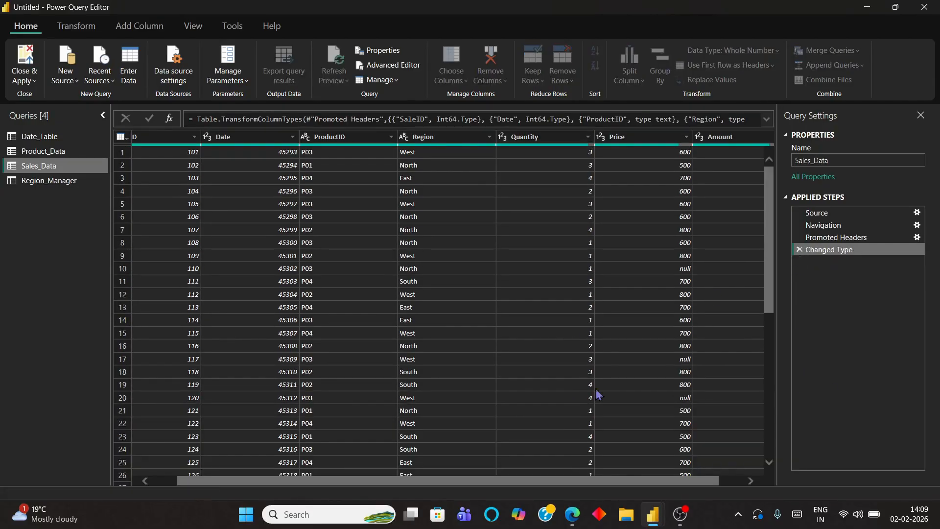
- Switch to the Power BI interview question PDF in Edge and read on from the DAX approach to question 3's DAX examples
mouse_move(572, 514)
left_click(547, 472)
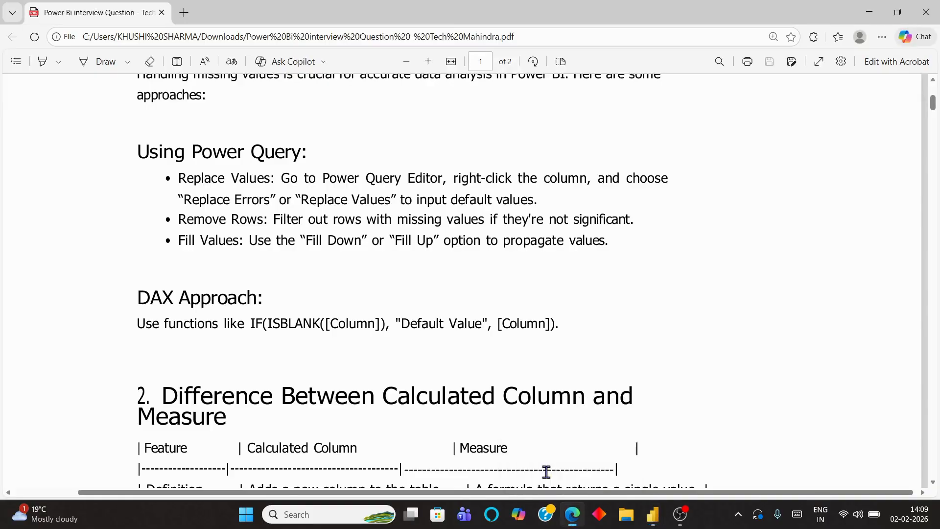
scroll(413, 162, "down", 3)
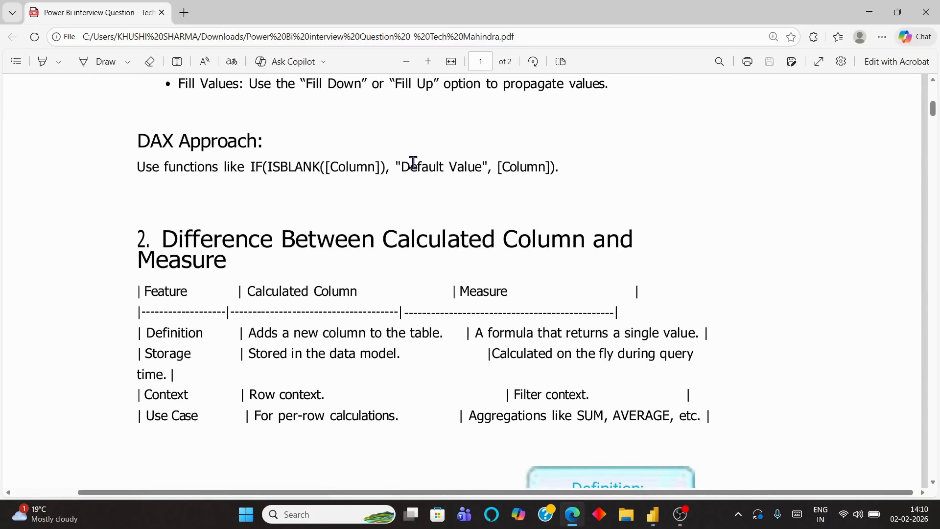
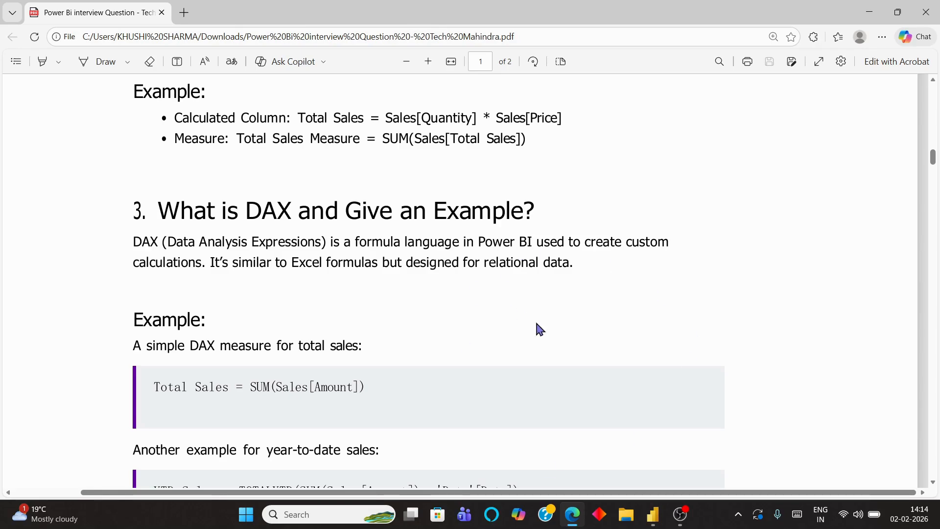
scroll(539, 328, "down", 2)
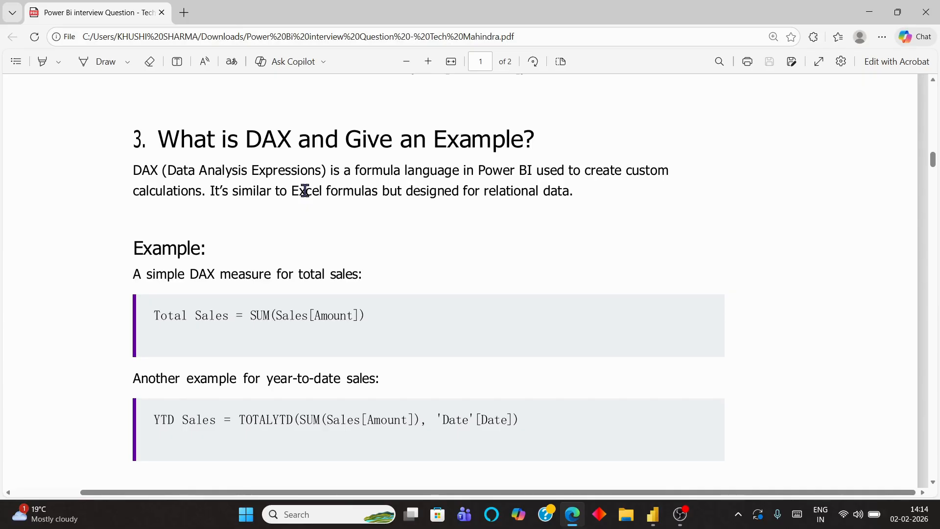
scroll(305, 191, "down", 1)
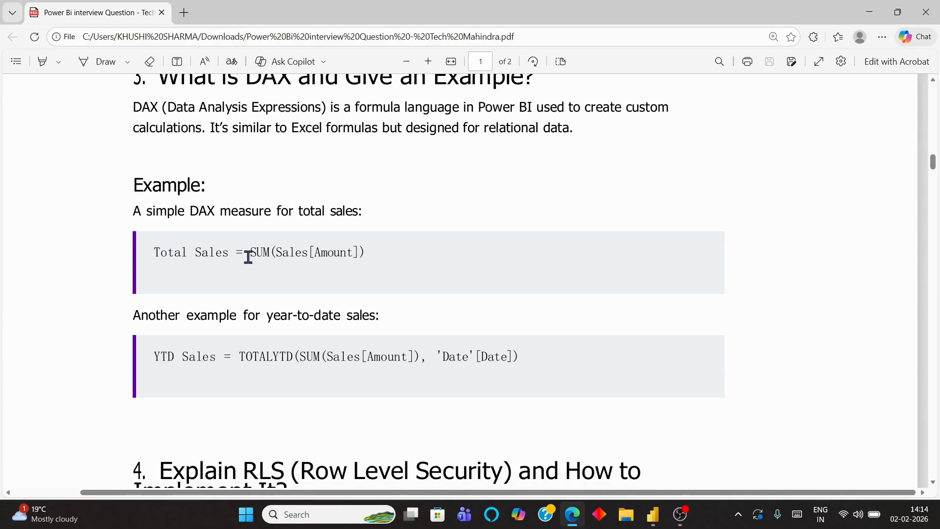
- Switch from the PDF to the Power Query Editor, close it, and apply the pending query changes in Power BI Desktop
left_click_drag(250, 252, 374, 253)
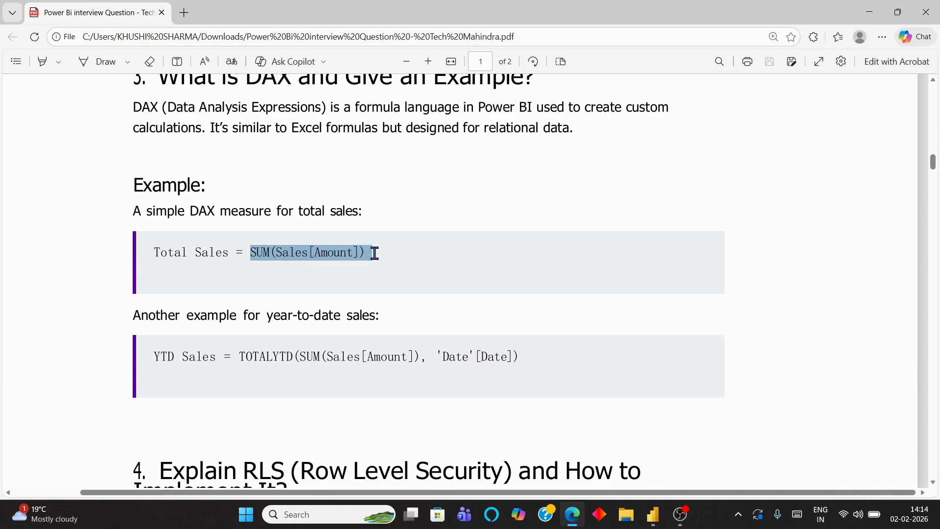
mouse_move(653, 515)
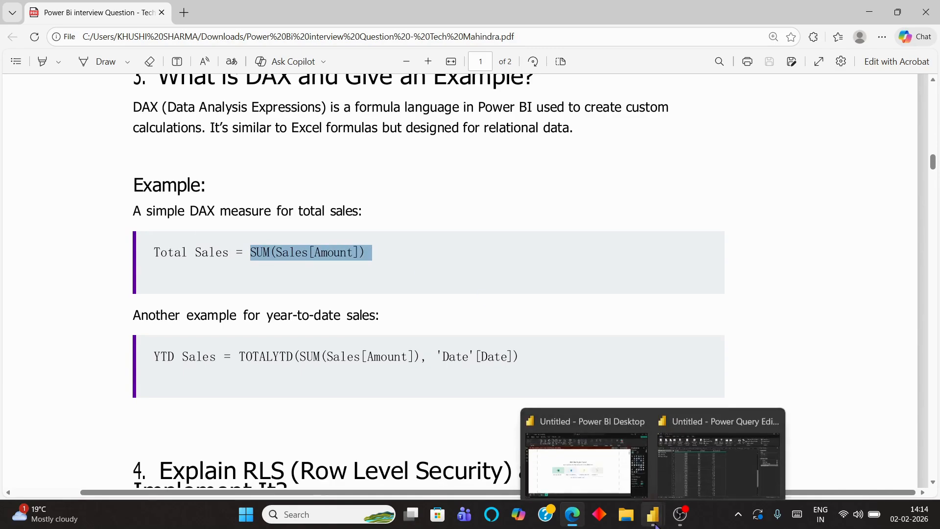
left_click(725, 455)
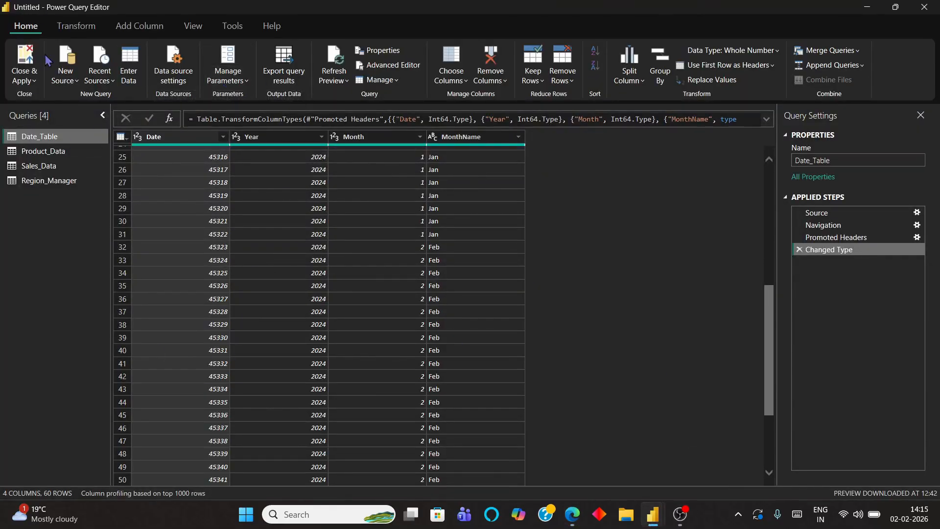
left_click(27, 81)
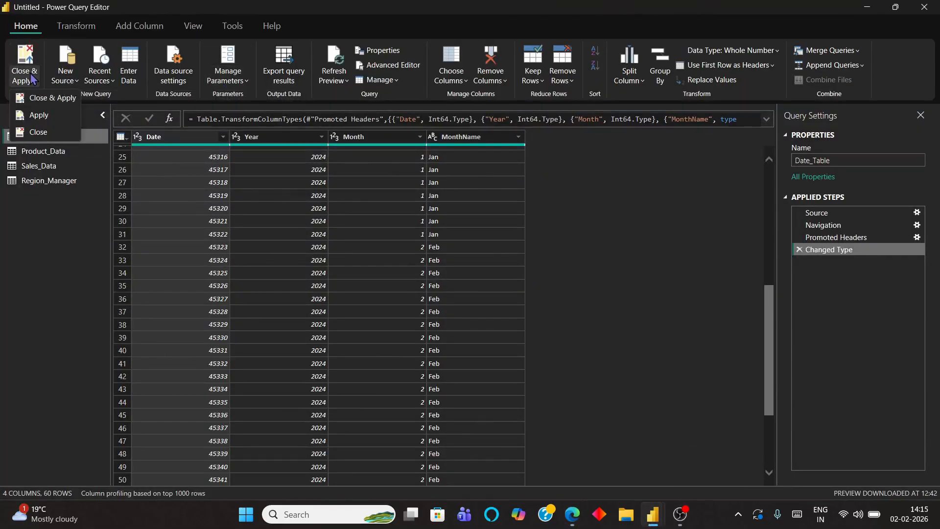
left_click(49, 108)
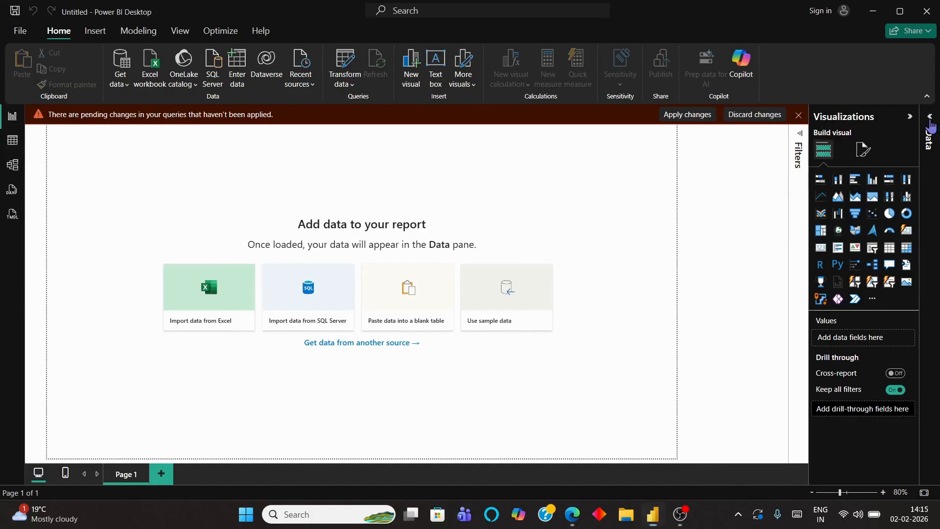
left_click(687, 114)
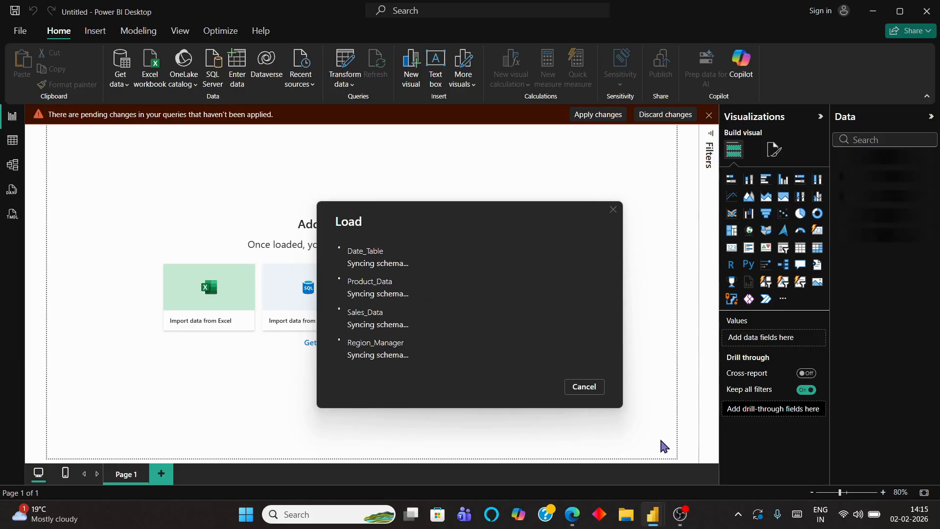
- Switch to the interview question PDF in Edge and copy SUM(Sales[Amount]) from the total sales example
mouse_move(572, 514)
left_click(560, 447)
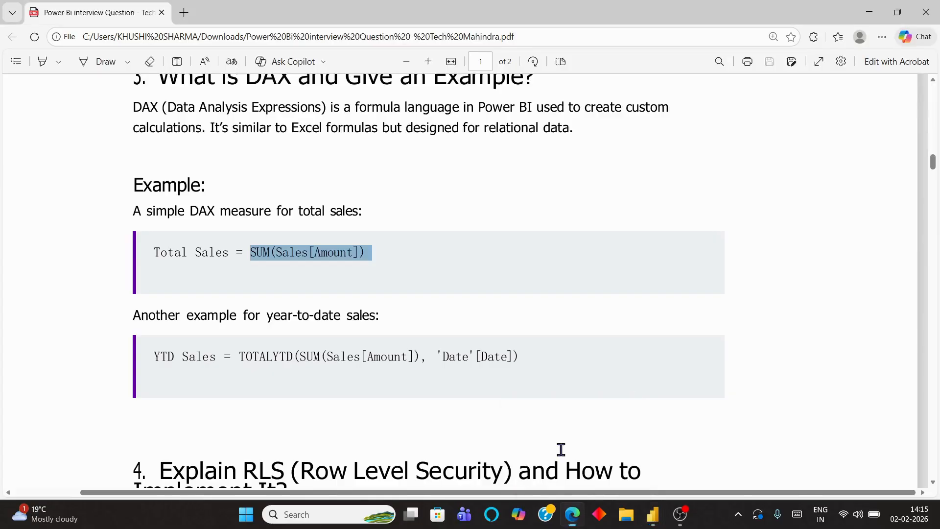
left_click(414, 282)
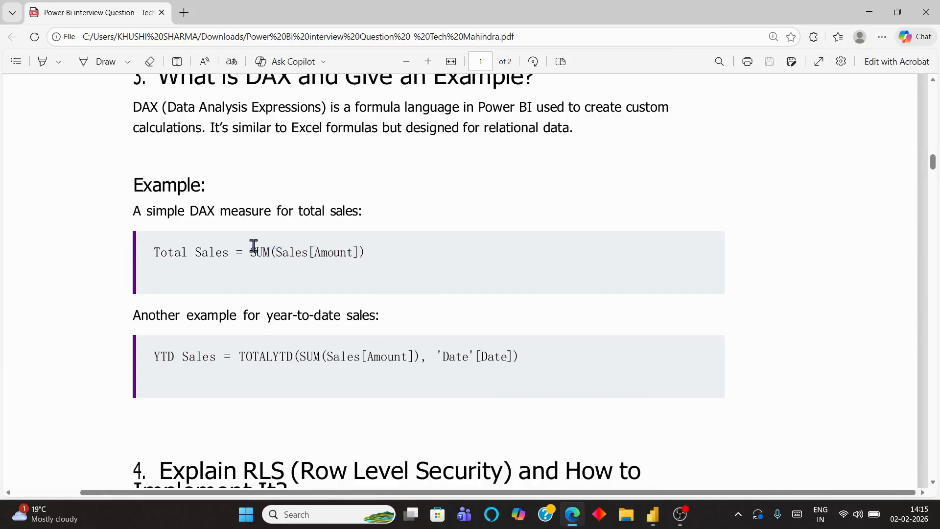
left_click_drag(250, 251, 368, 252)
key("ctrl+c")
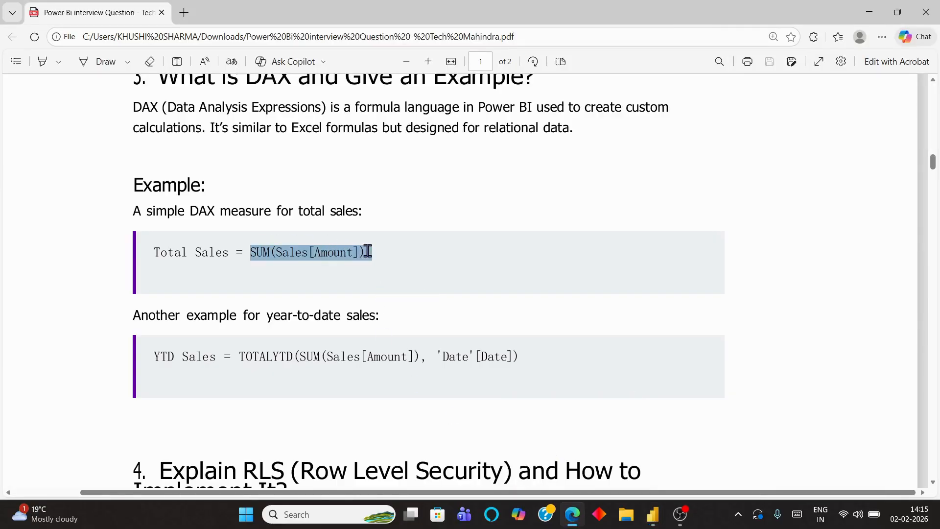
scroll(402, 321, "down", 2)
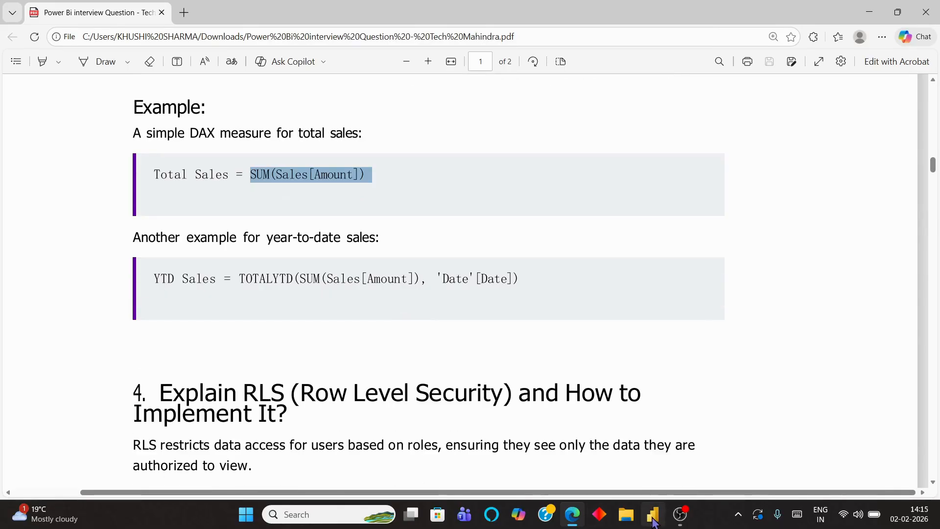
- Switch to Power BI Desktop and start a new measure in Sales_Data named Total_sales, with the copied SUM(Sales[Amount]) as its formula
mouse_move(653, 522)
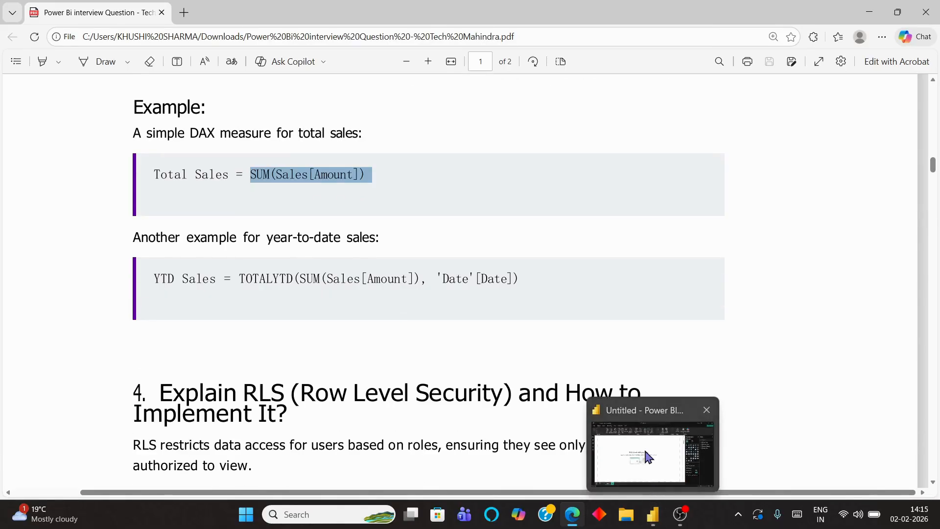
left_click(653, 522)
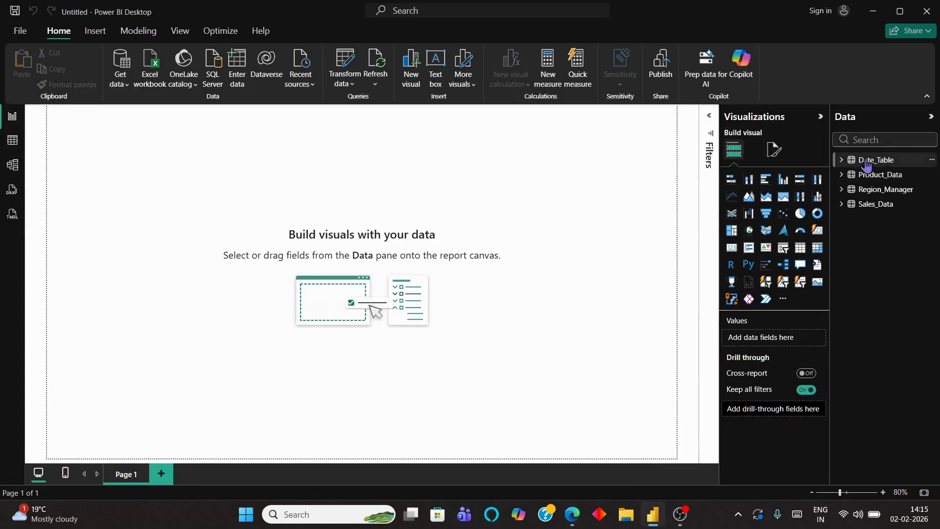
left_click(867, 211)
left_click(841, 204)
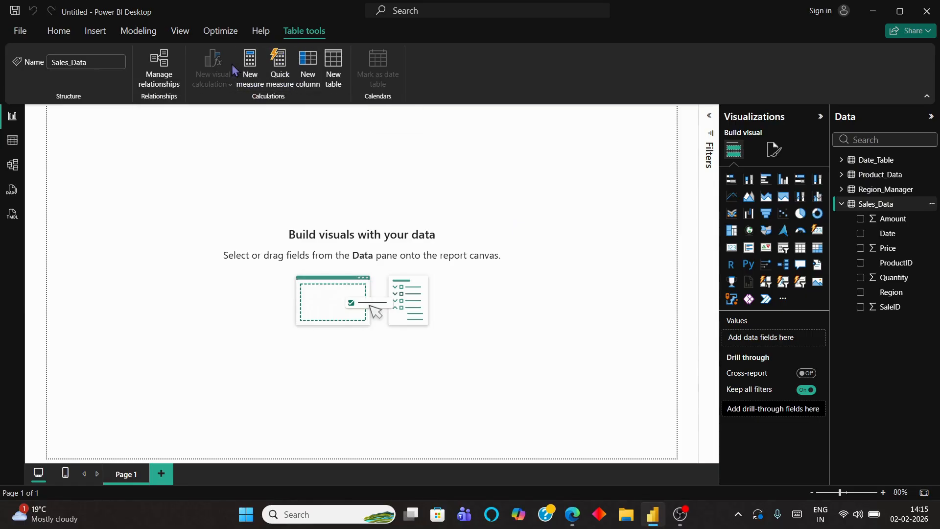
left_click(251, 83)
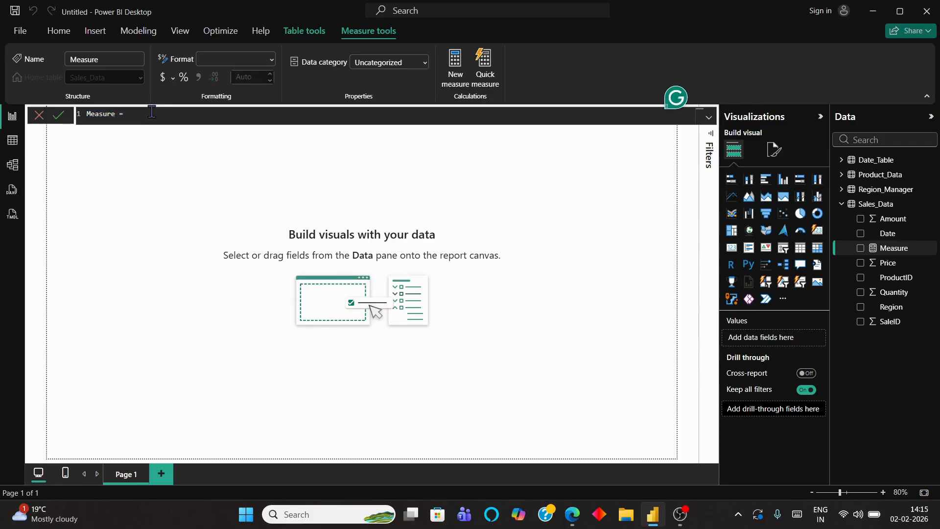
left_click_drag(115, 119, 84, 118)
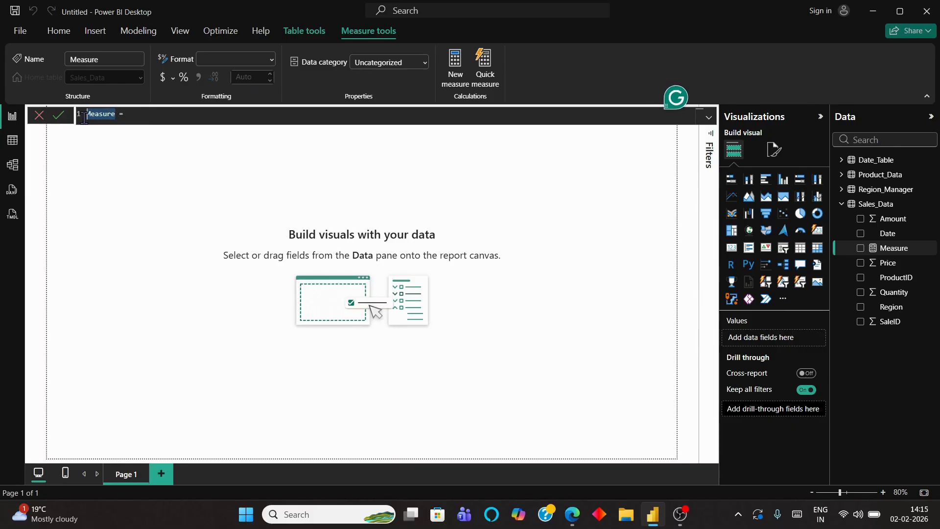
type("T")
type("otal_sa")
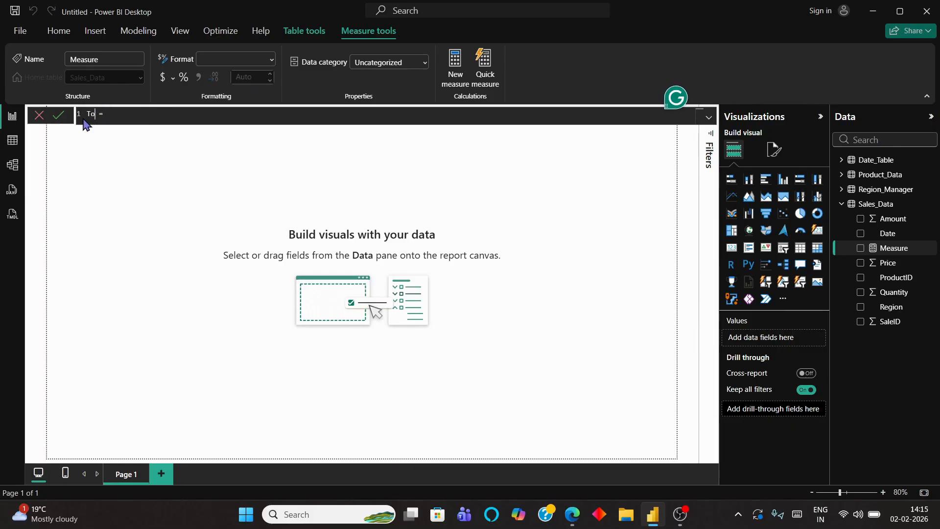
type("les")
key("ctrl+v")
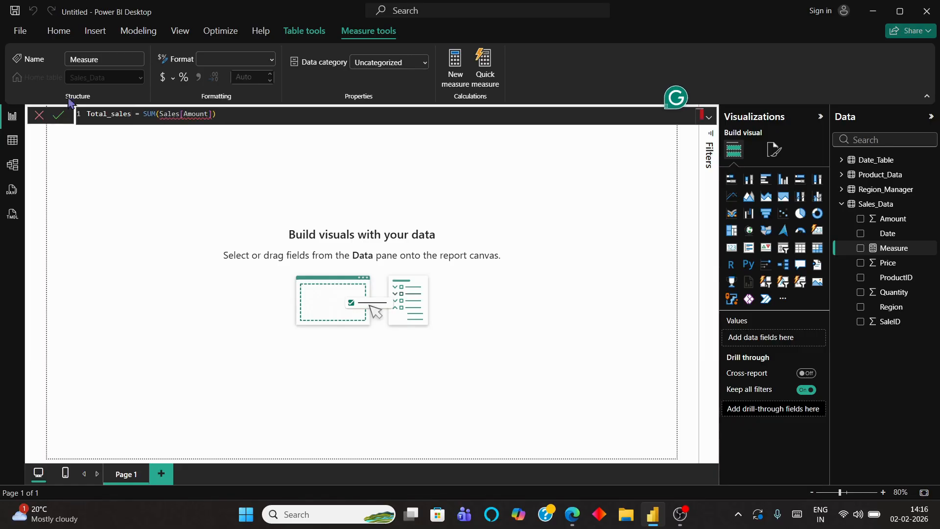
- Correct the measure's formula to Total_sales = SUM(Sales_Data[Amount]) and commit it
left_click(180, 114)
double_click(180, 114)
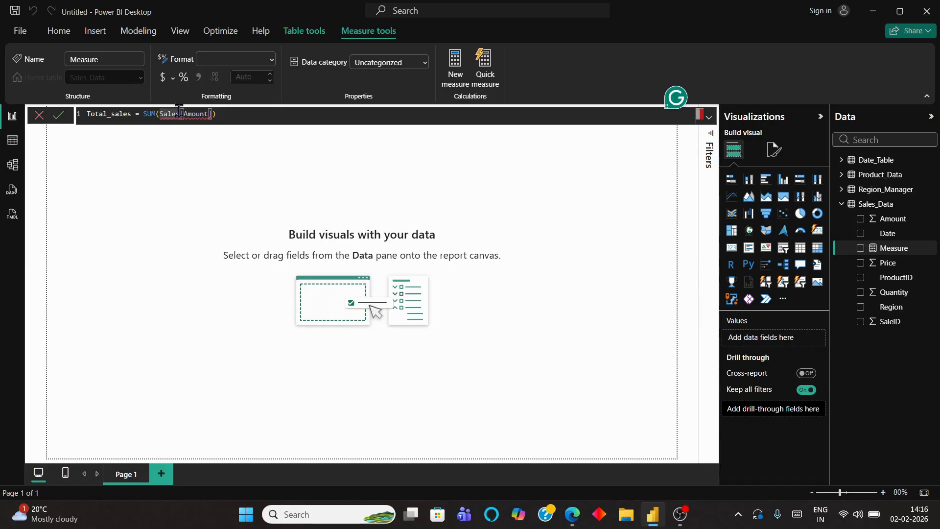
type("_")
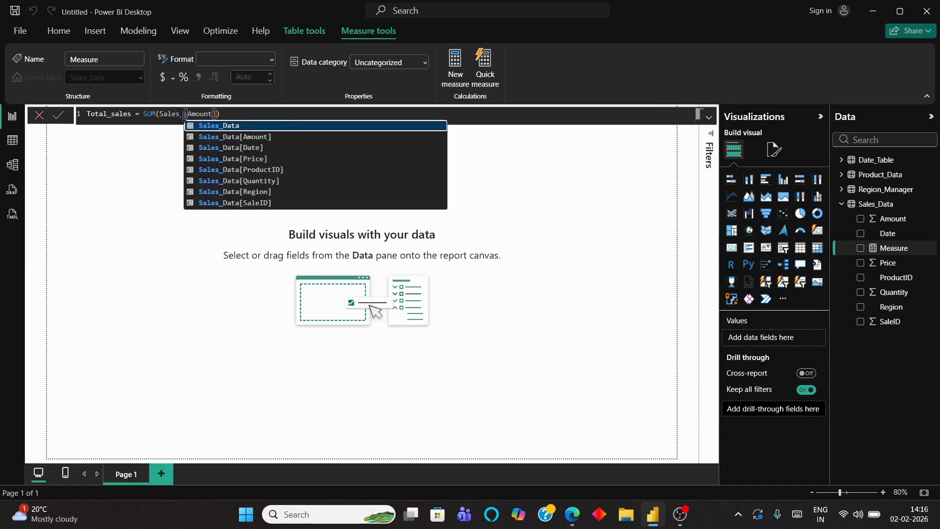
double_click(214, 126)
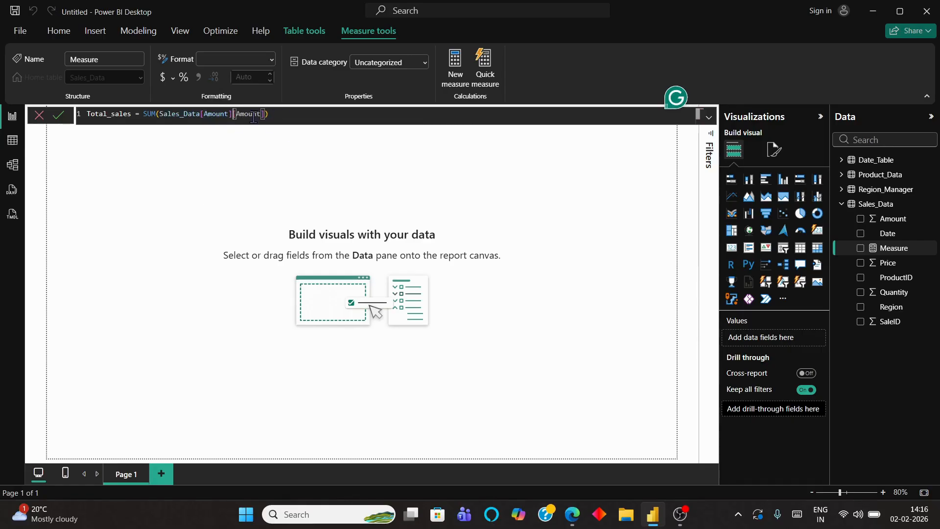
left_click(283, 113)
left_click(228, 116)
key("BackSpace")
key("BackSpace")
key("BackSpace")
key("BackSpace")
key("BackSpace")
key("BackSpace")
key("BackSpace")
key("BackSpace")
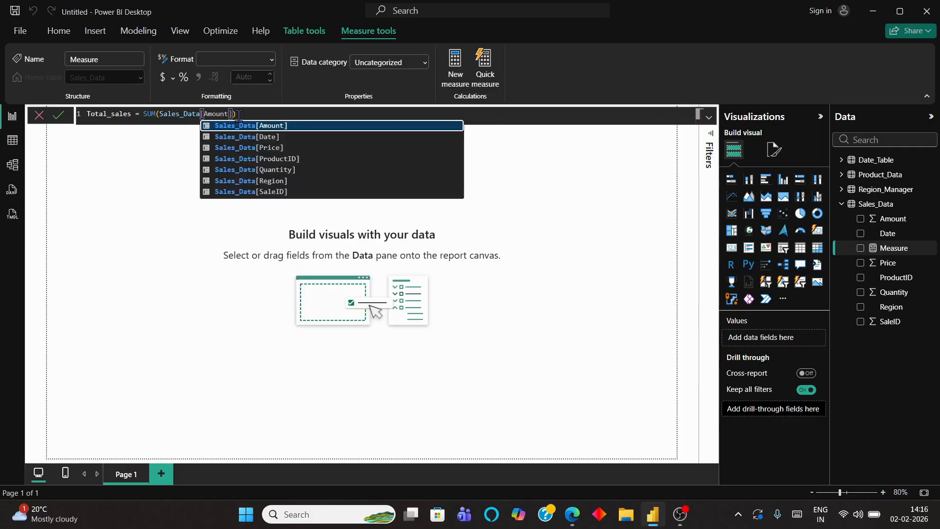
left_click(253, 112)
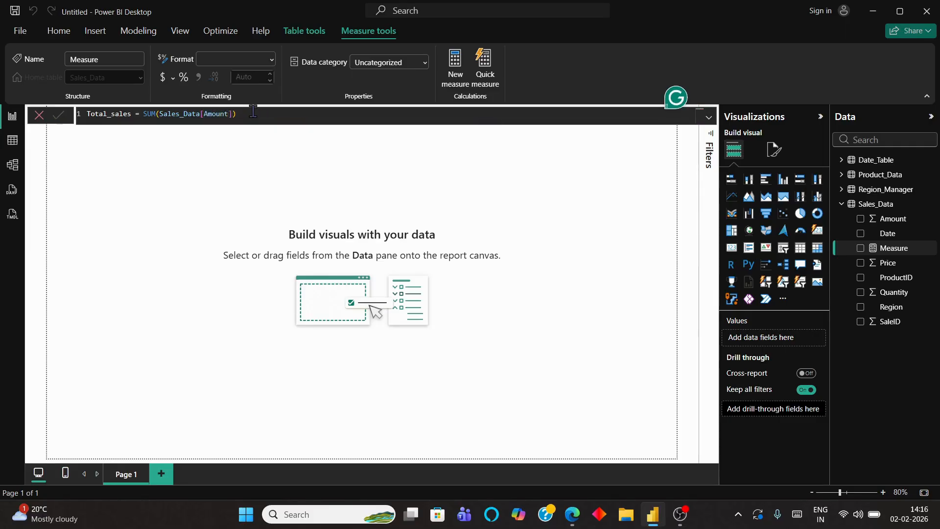
key("Return")
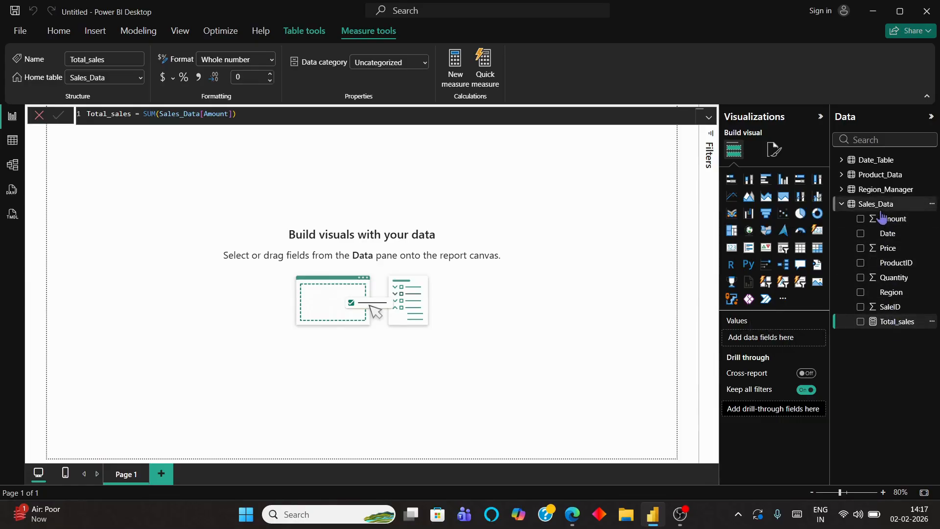
- Switch to the interview question PDF in Edge and read from the year-to-date sales example through row-level security to question 7 on joins
mouse_move(572, 514)
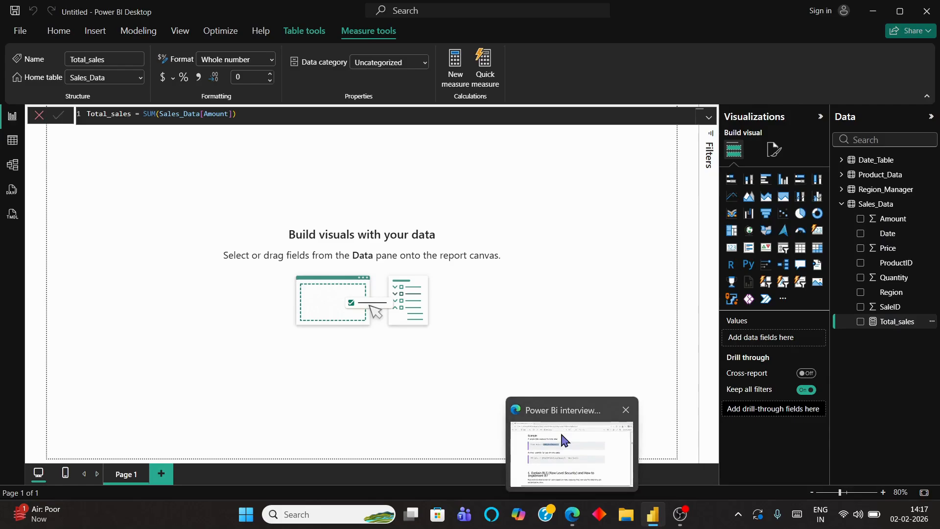
left_click(561, 431)
left_click_drag(529, 278, 296, 411)
scroll(296, 411, "down", 2)
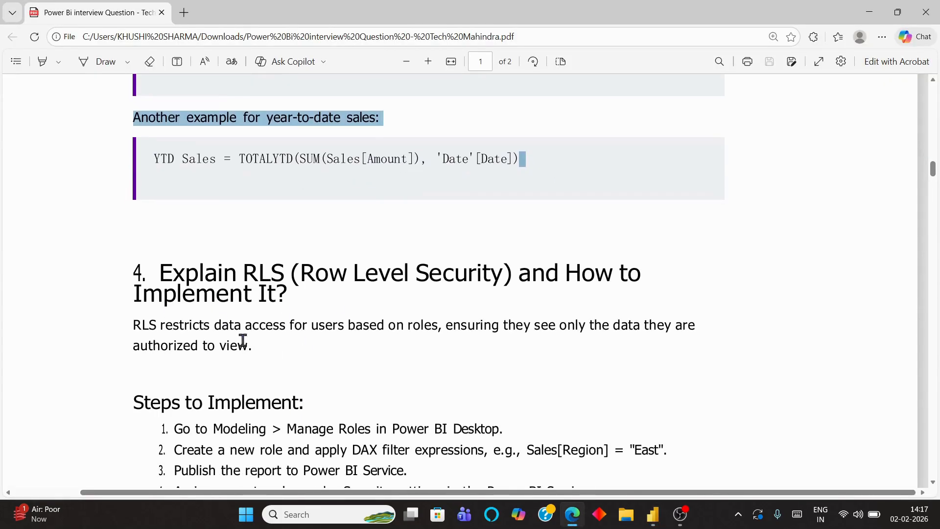
scroll(293, 358, "down", 1)
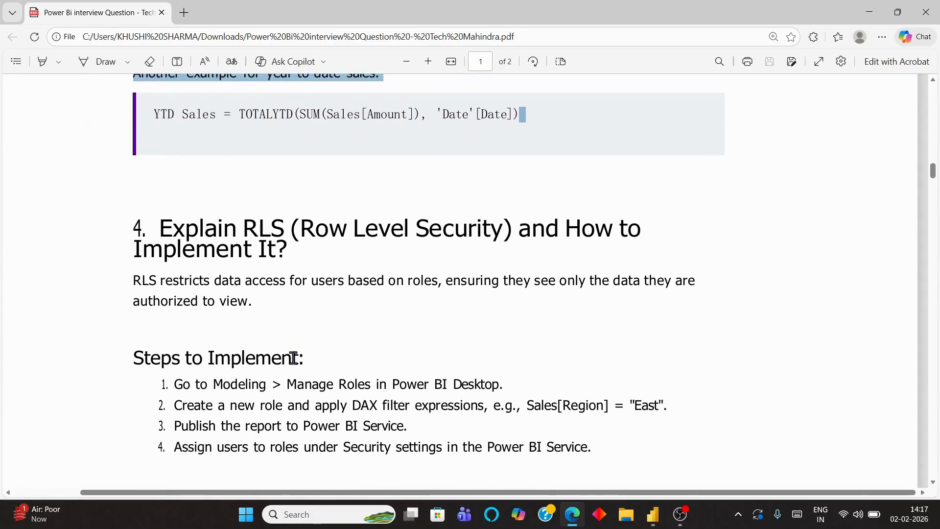
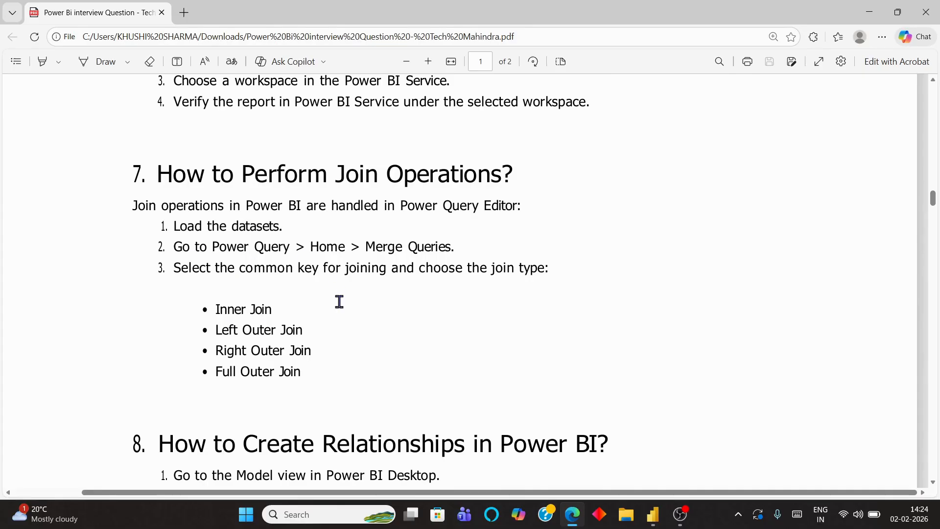
scroll(339, 301, "up", 1)
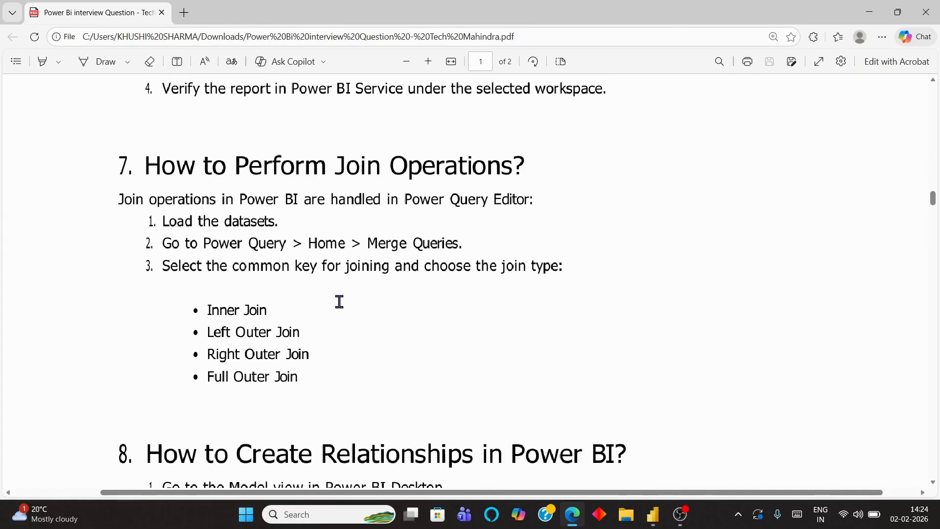
- Open the Sales_Data query in the Power Query Editor of the Untitled Power BI report, and return to question 7 in the Edge PDF
left_click(654, 515)
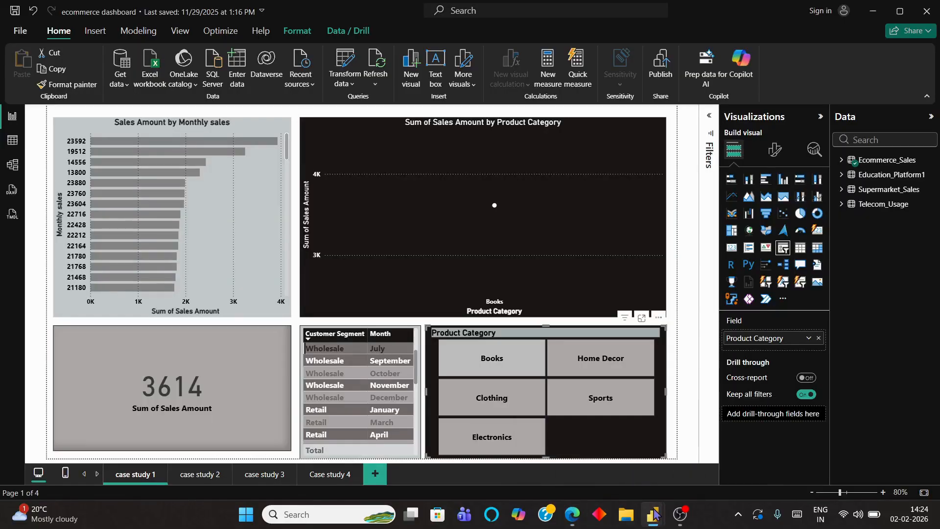
mouse_move(655, 515)
left_click(588, 441)
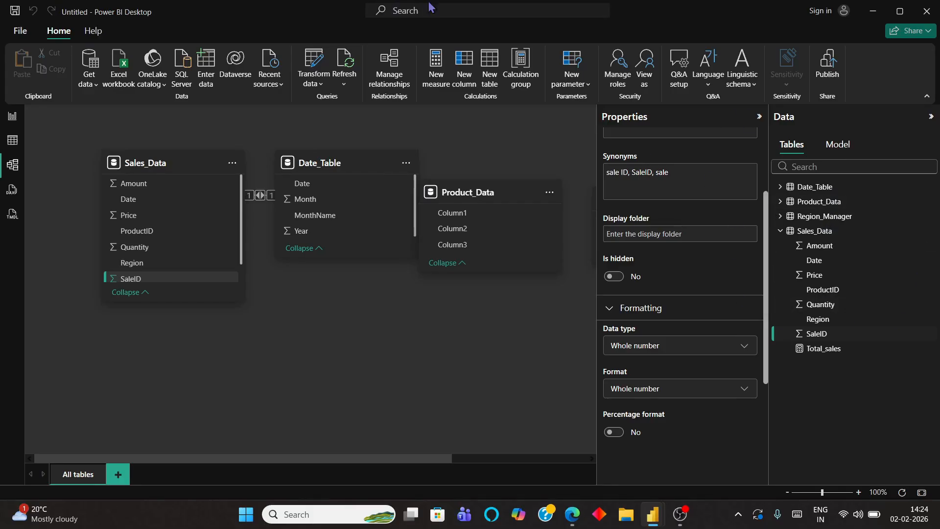
left_click(321, 84)
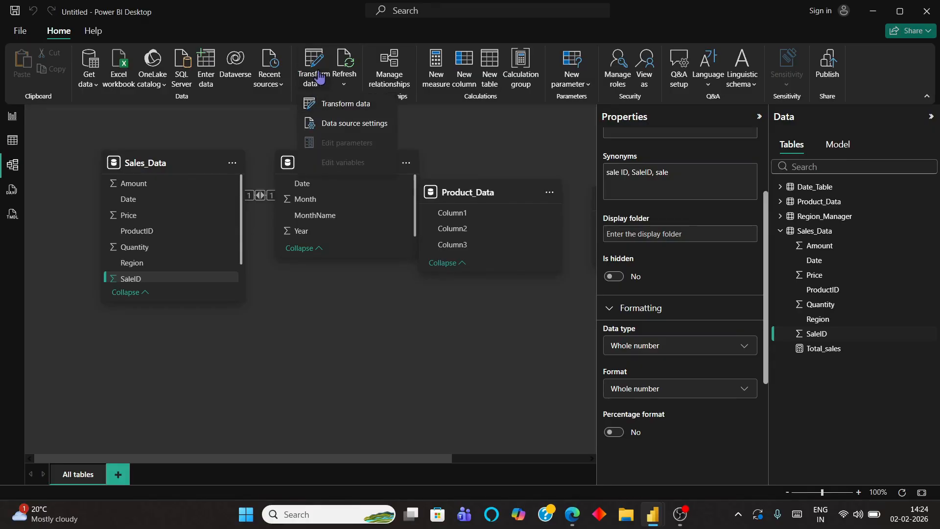
left_click(338, 105)
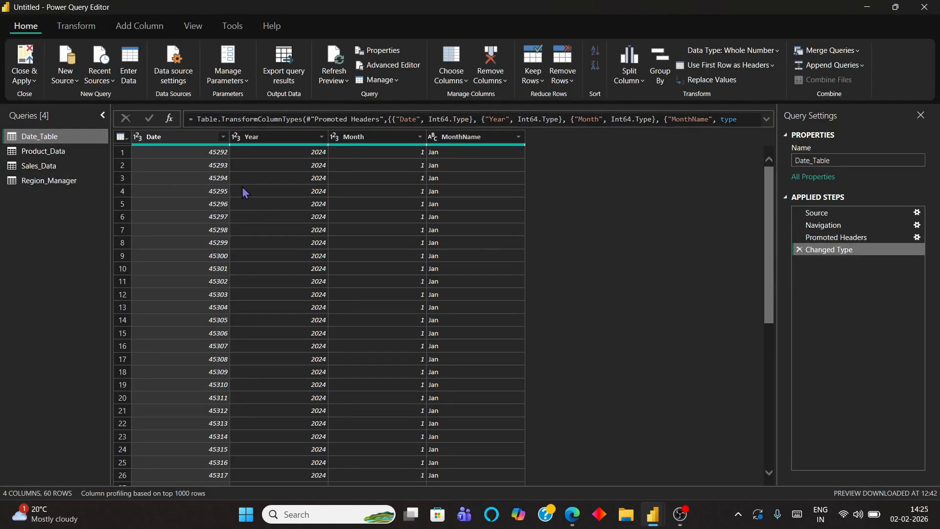
left_click(68, 164)
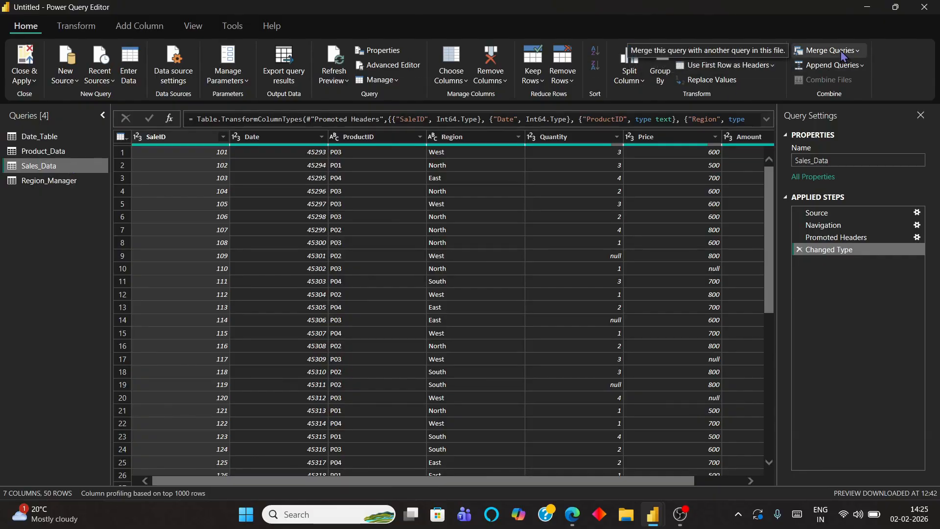
mouse_move(572, 515)
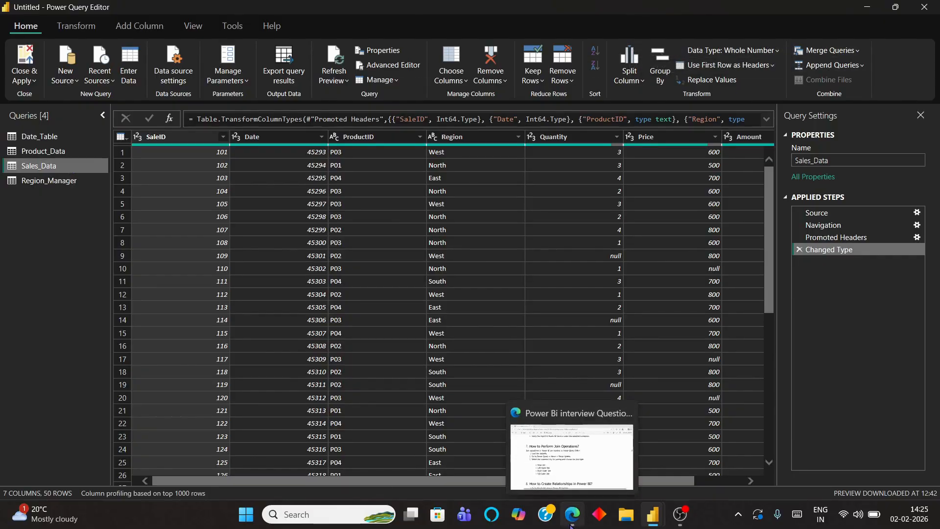
left_click(555, 464)
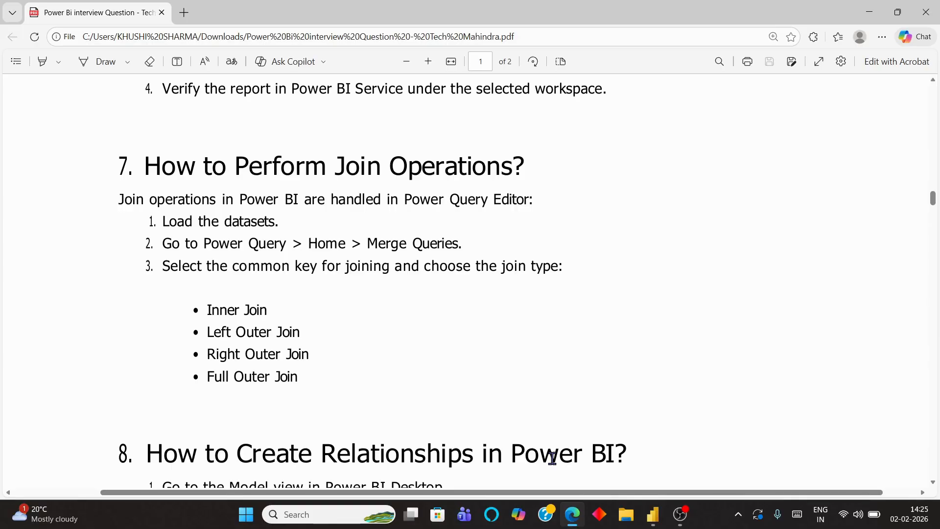
- Read the join types under question 7 and the steps of question 8 in the PDF, and switch to the Power Query Editor
scroll(392, 269, "down", 1)
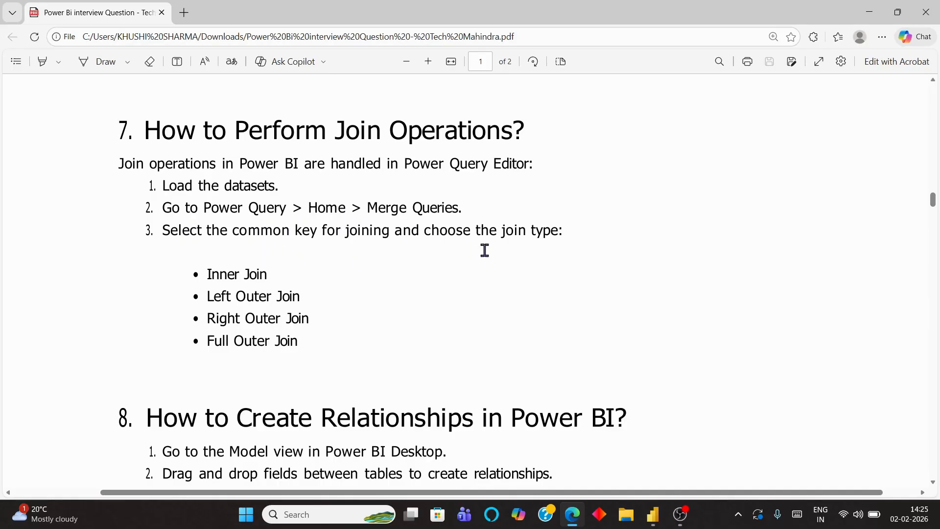
scroll(318, 238, "down", 2)
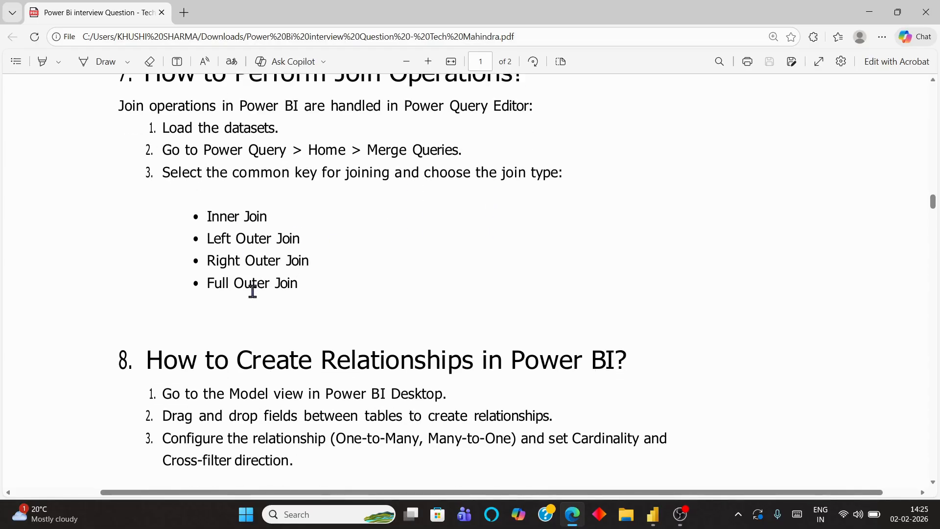
scroll(252, 292, "down", 1)
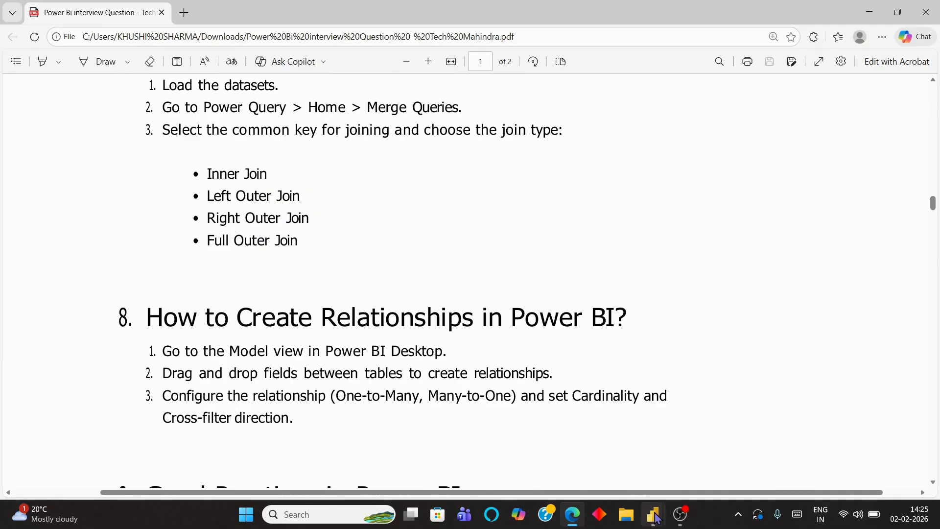
mouse_move(657, 517)
left_click(783, 448)
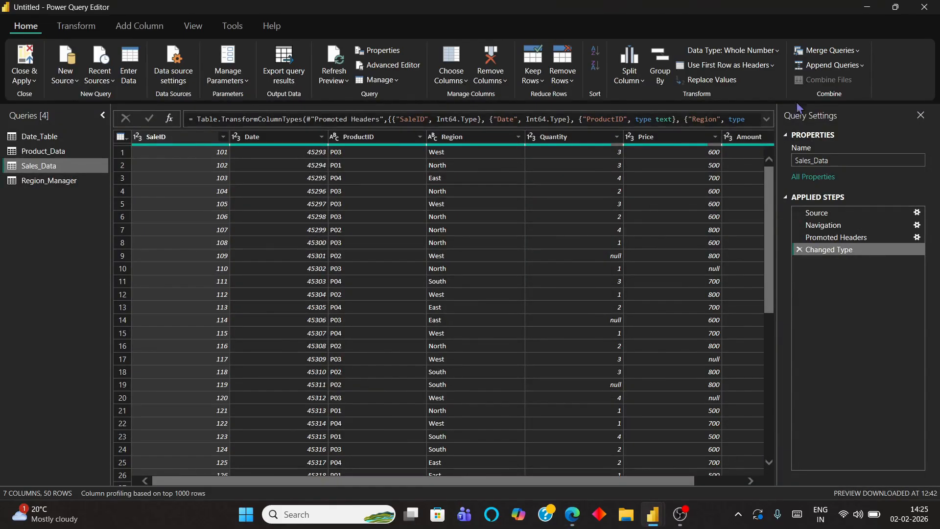
left_click(812, 53)
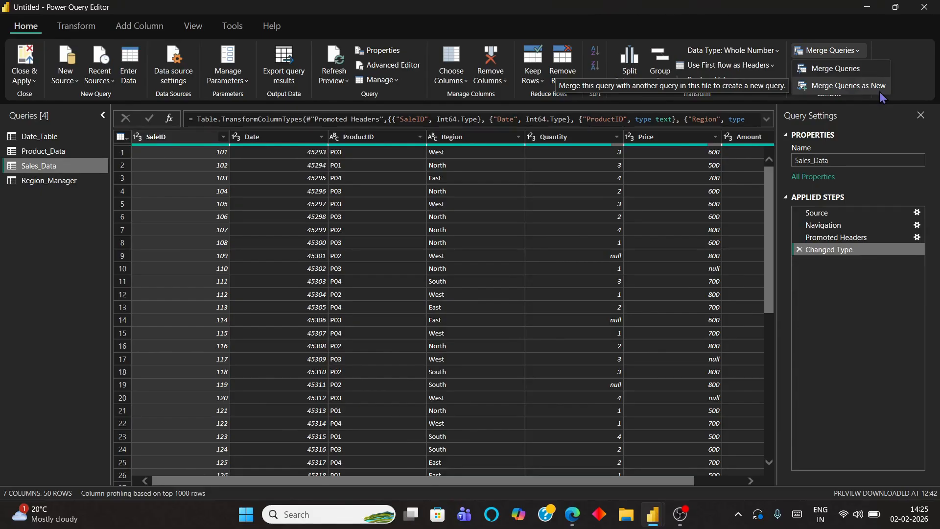
left_click(867, 87)
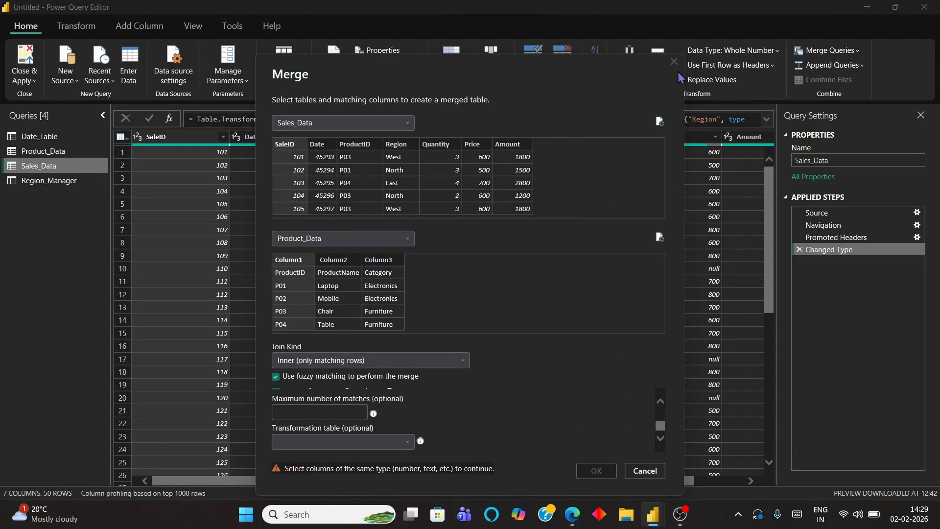
left_click(644, 471)
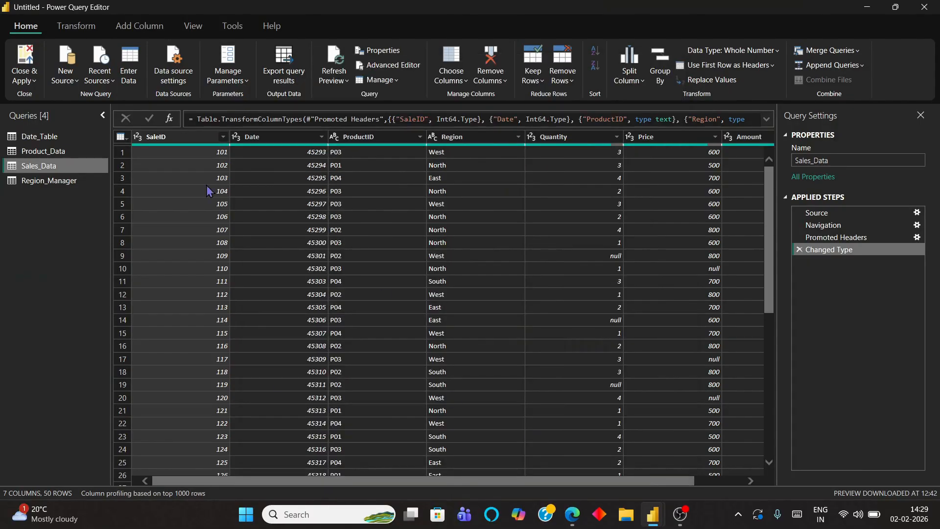
- Promote the first row of the Product_Data query to column headers
left_click(52, 151)
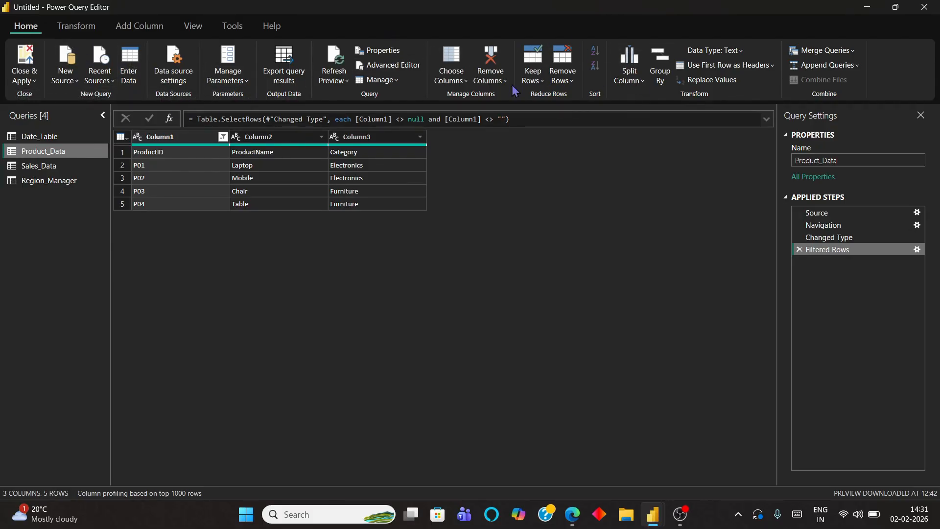
left_click(461, 84)
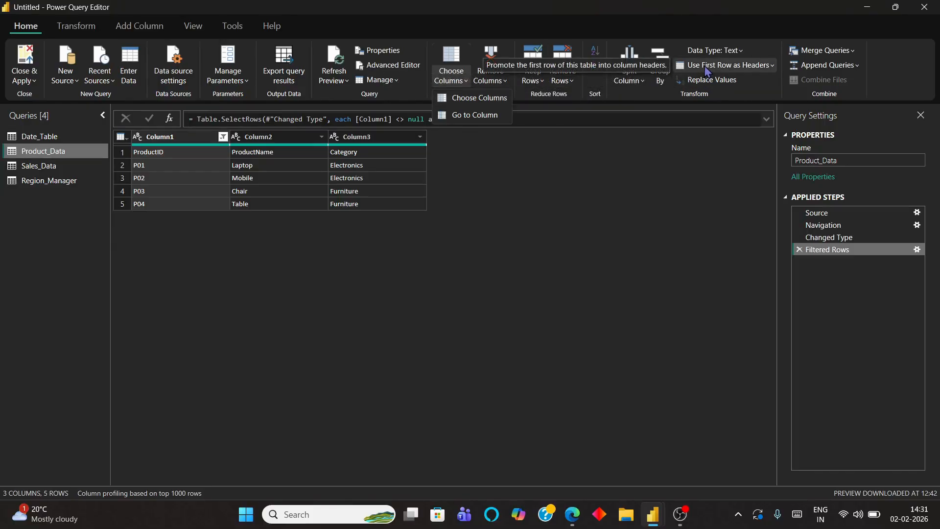
left_click(707, 70)
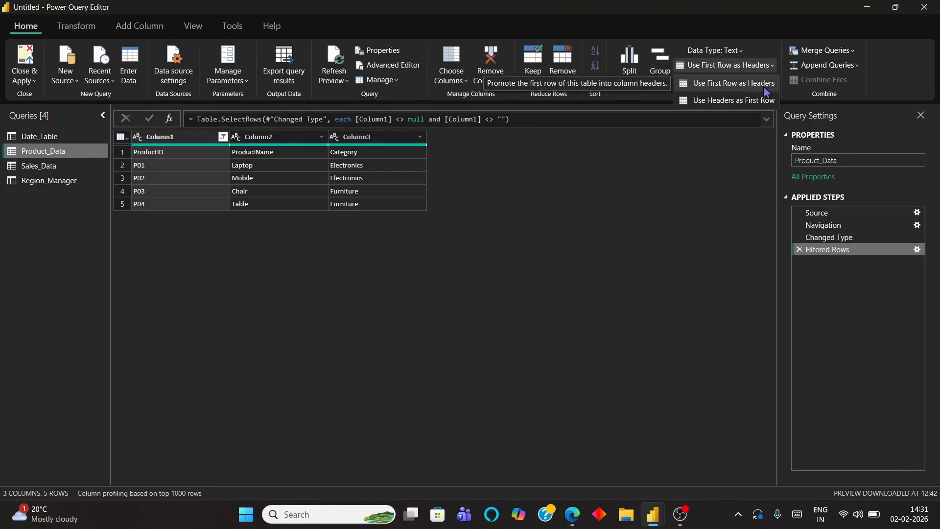
left_click(766, 87)
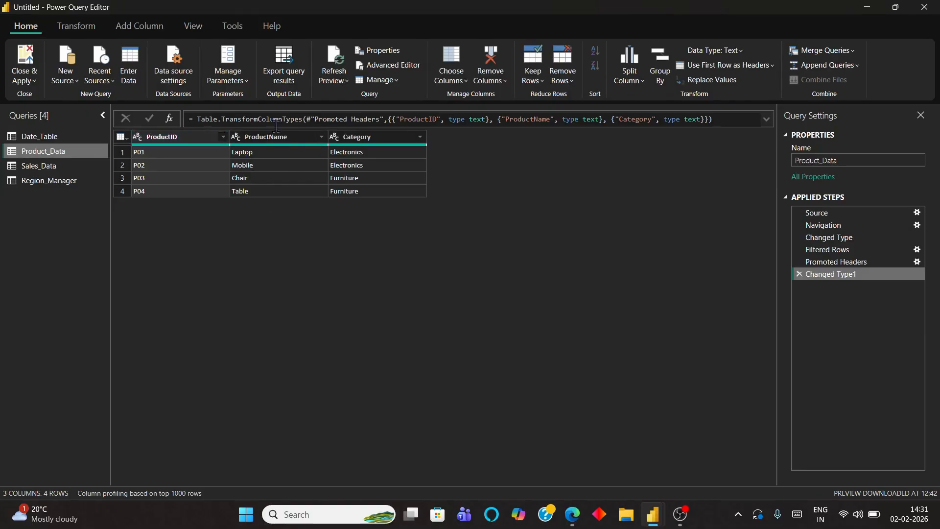
- Try changing the ProductID column of Product_Data to Whole Number, replacing the existing type conversion
right_click(176, 151)
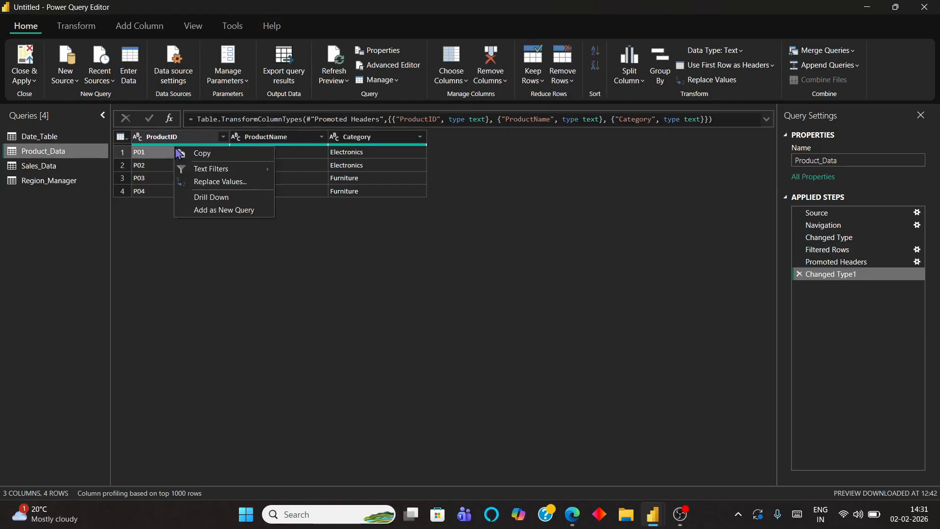
left_click(167, 138)
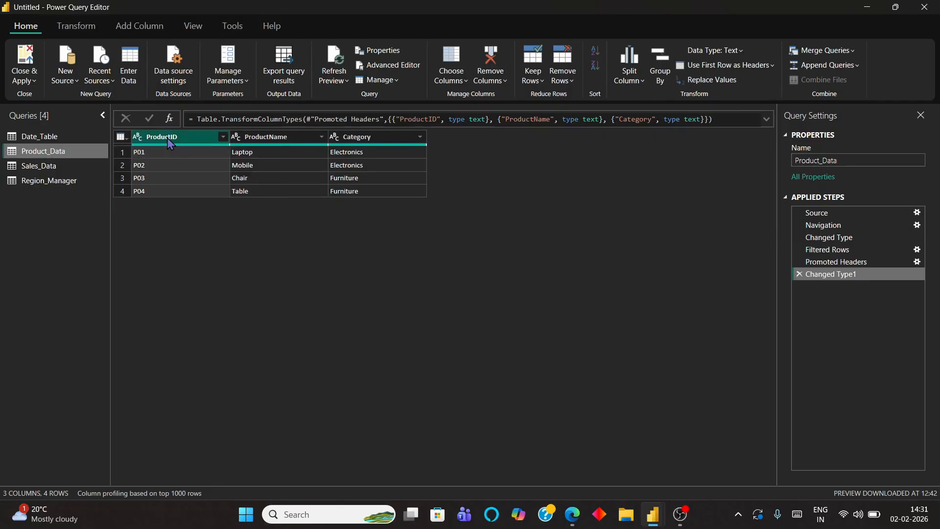
right_click(167, 138)
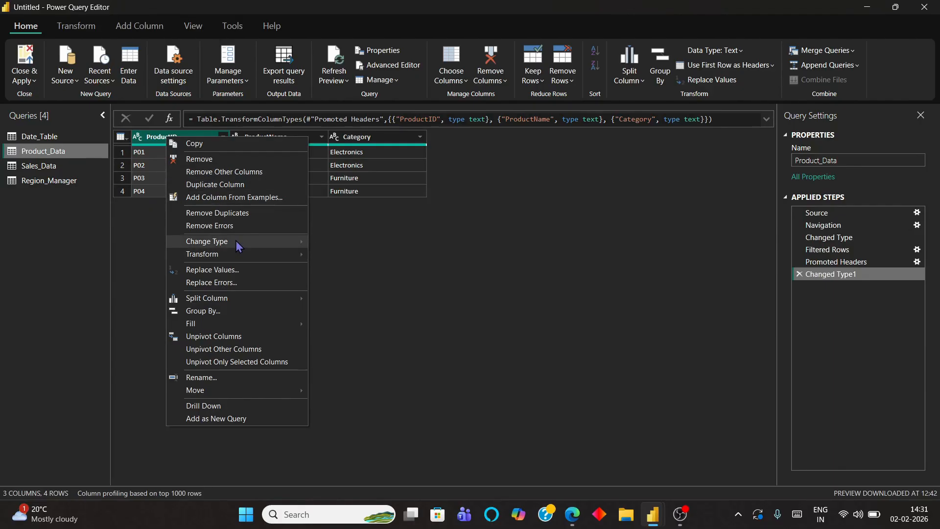
mouse_move(237, 244)
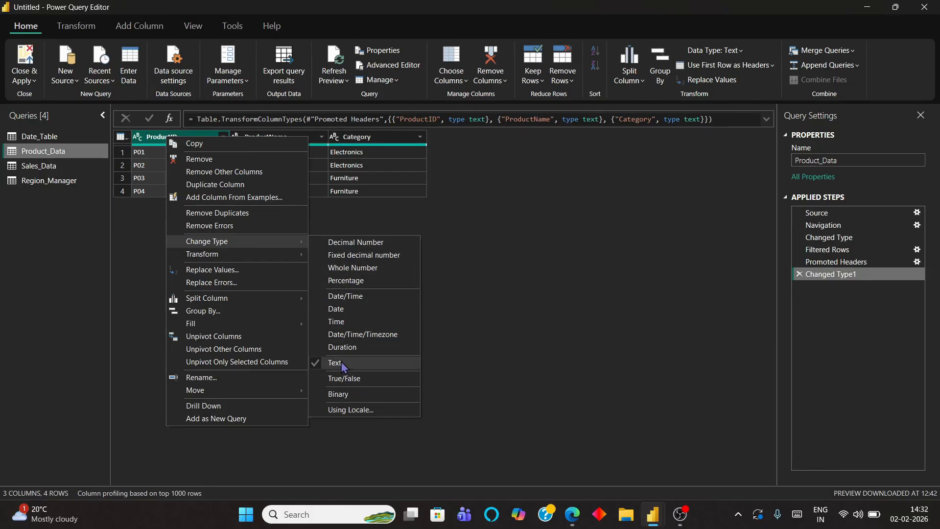
left_click(365, 270)
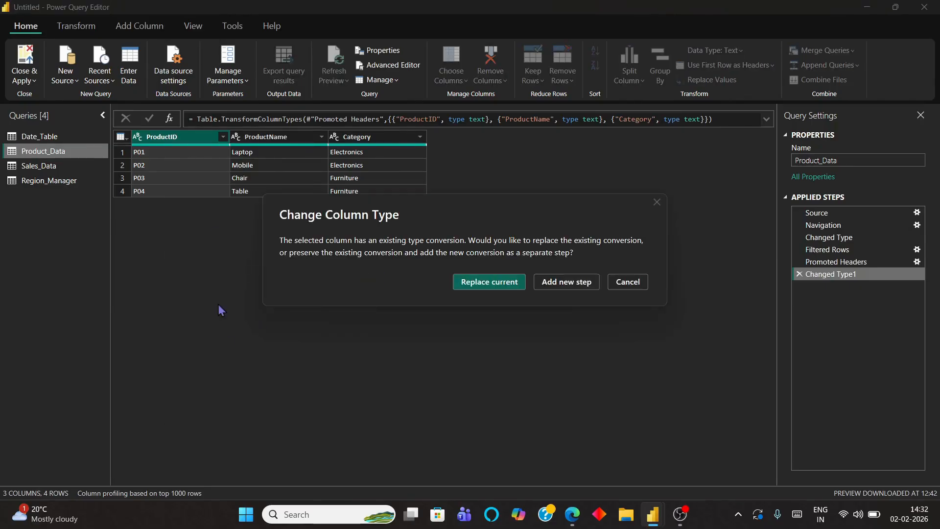
left_click(487, 284)
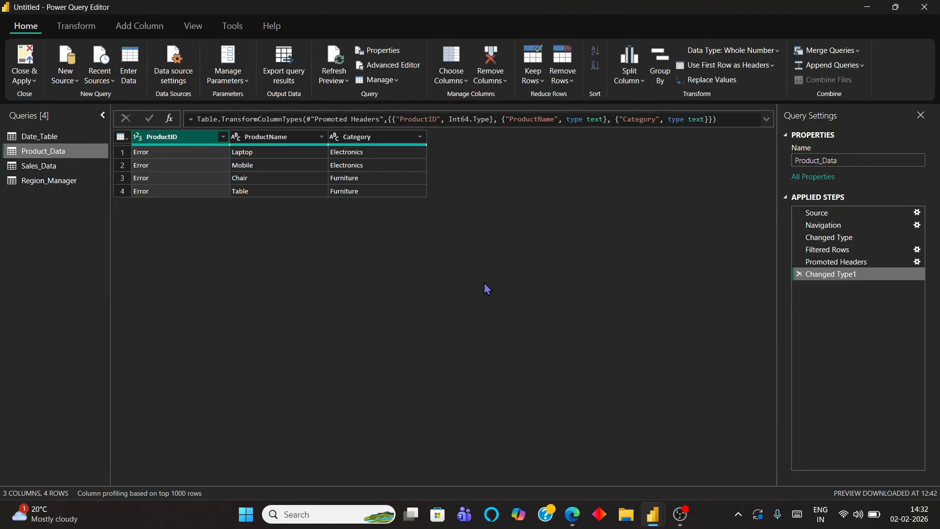
- Set the ProductID column of Product_Data back to the Text type, replacing the current conversion
right_click(196, 140)
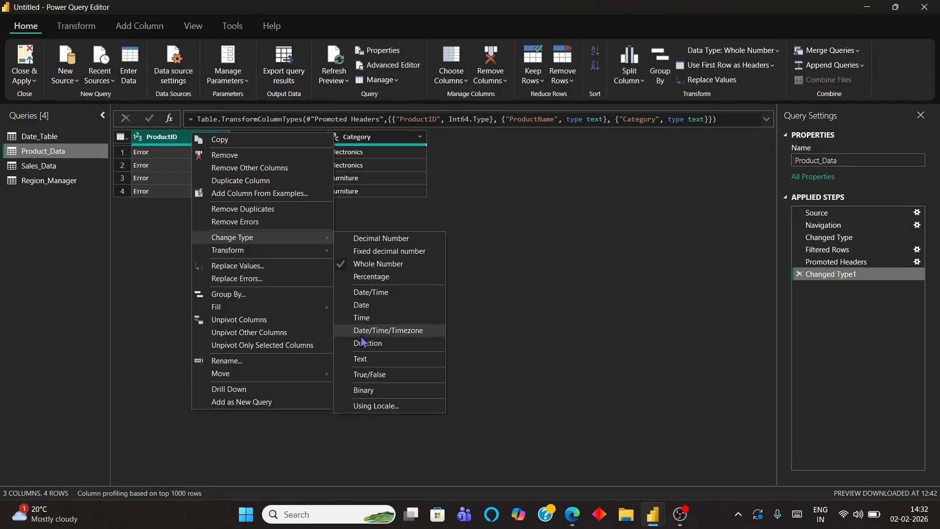
left_click(361, 364)
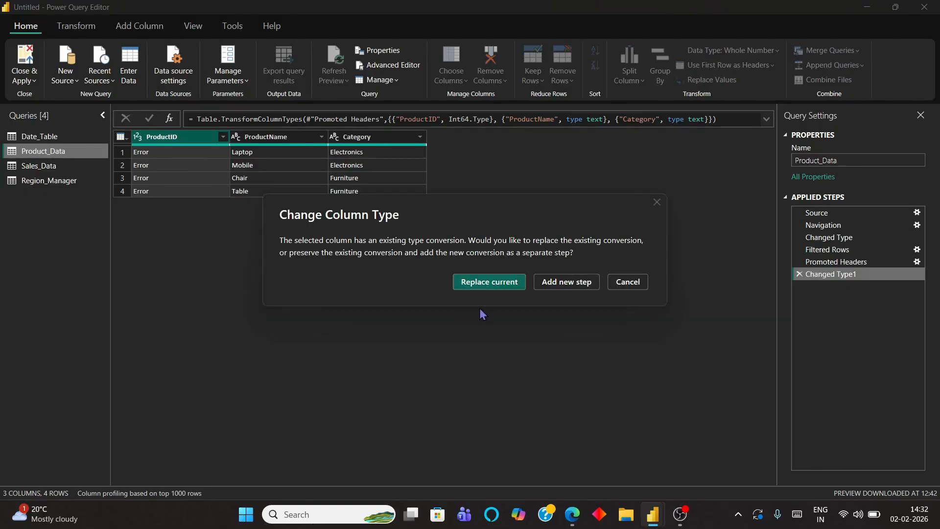
left_click(495, 284)
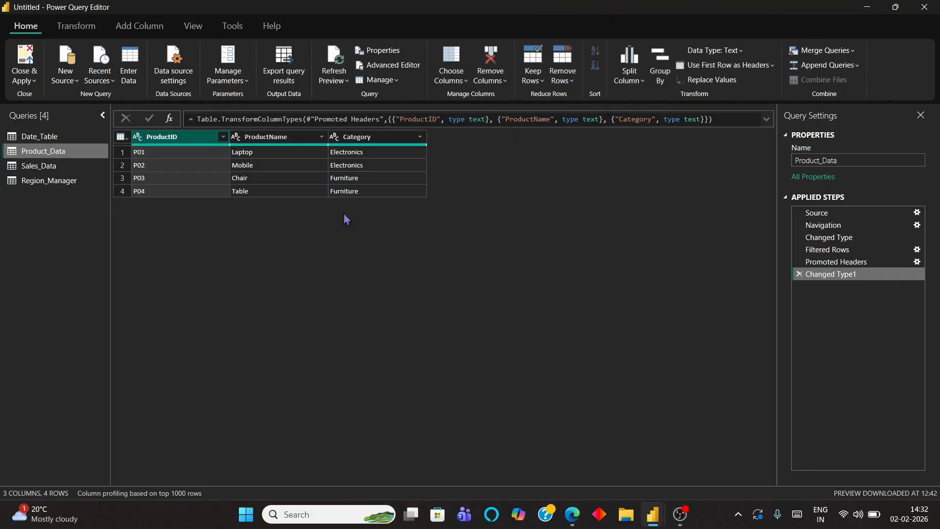
- Change the SaleID column of the Sales_Data query to the Text type, replacing the existing conversion
left_click(54, 165)
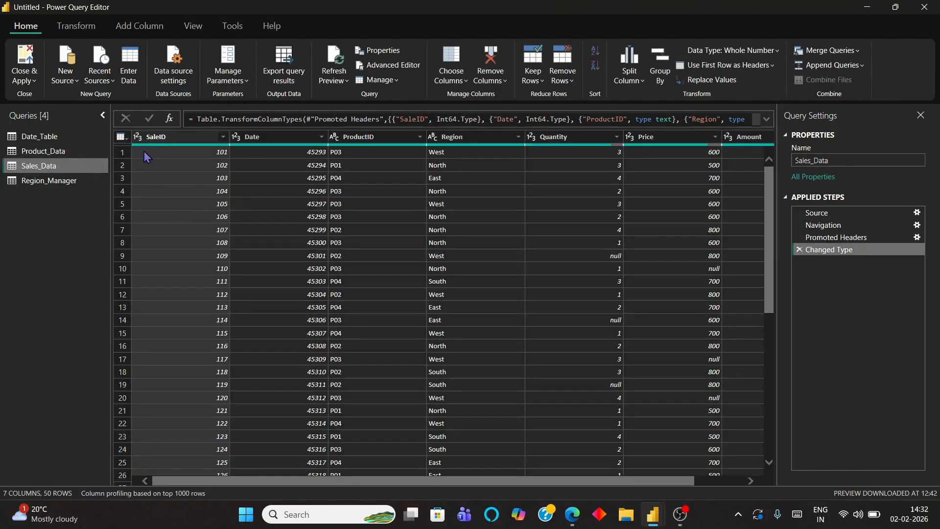
right_click(208, 141)
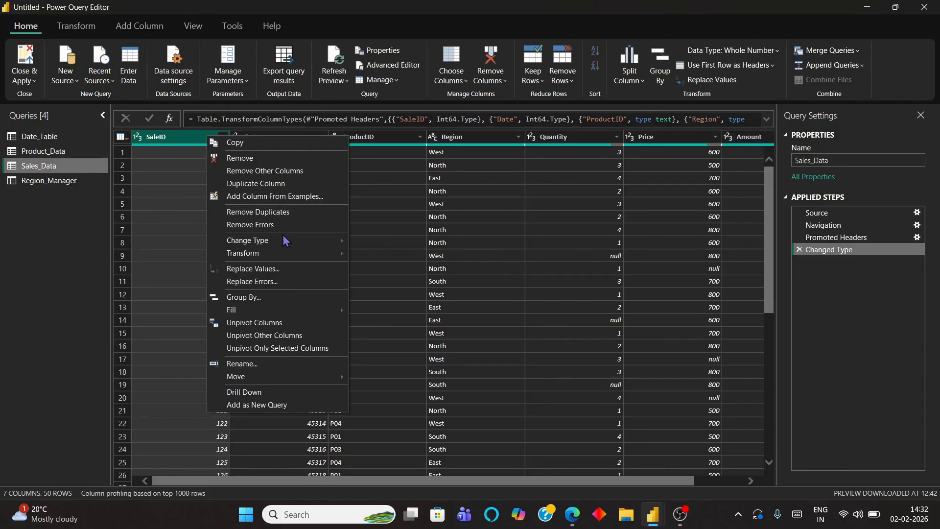
mouse_move(284, 242)
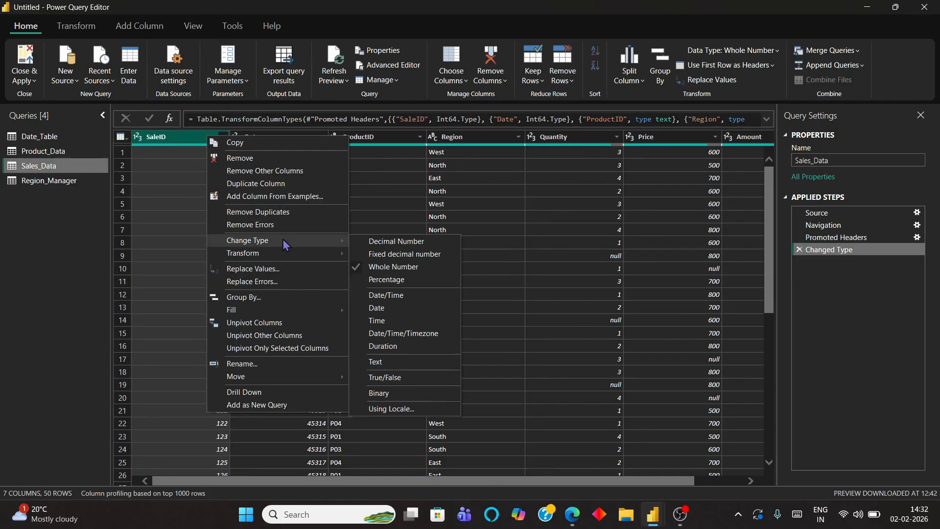
left_click(398, 362)
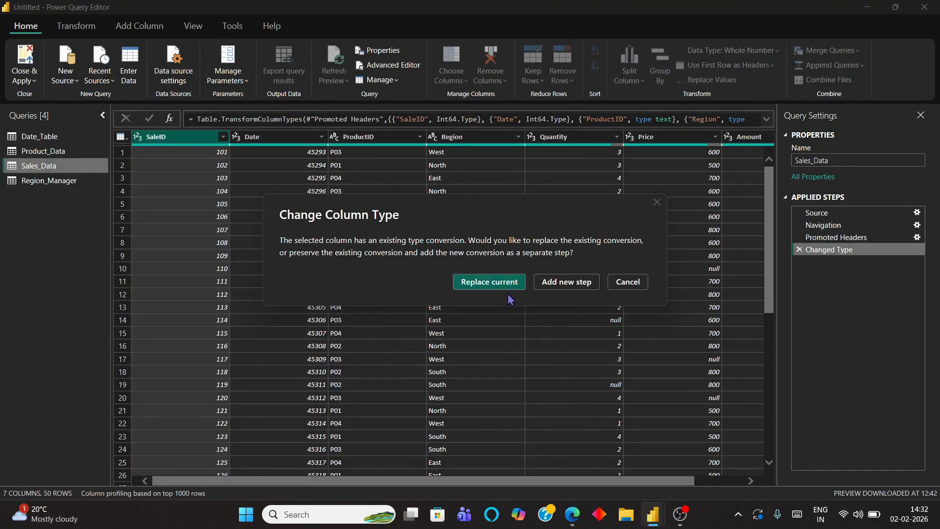
left_click(502, 283)
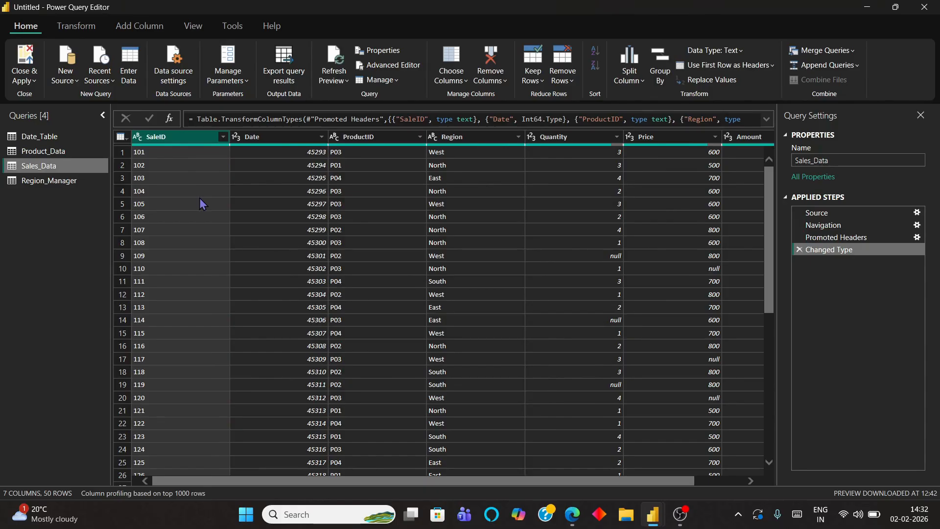
- Set up a merge as a new query, matching SaleID in Sales_Data with ProductID in Product_Data
left_click(832, 51)
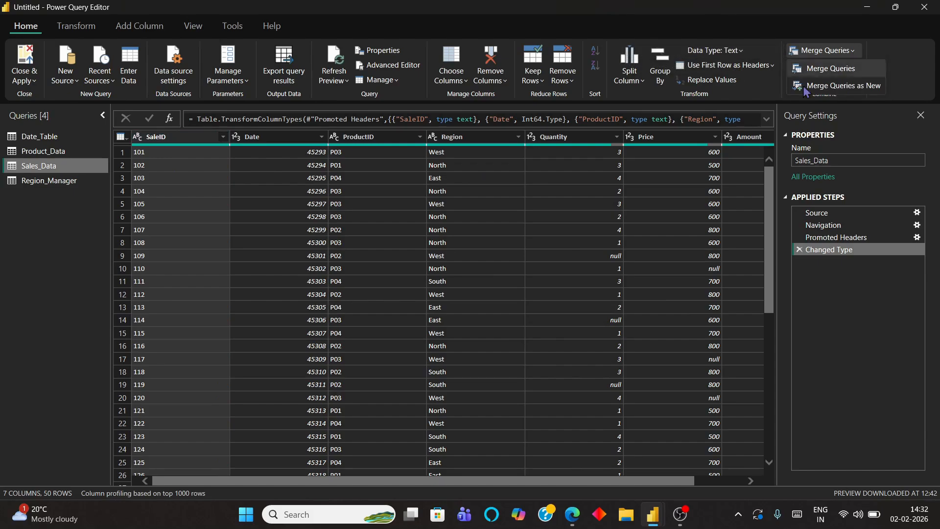
left_click(836, 86)
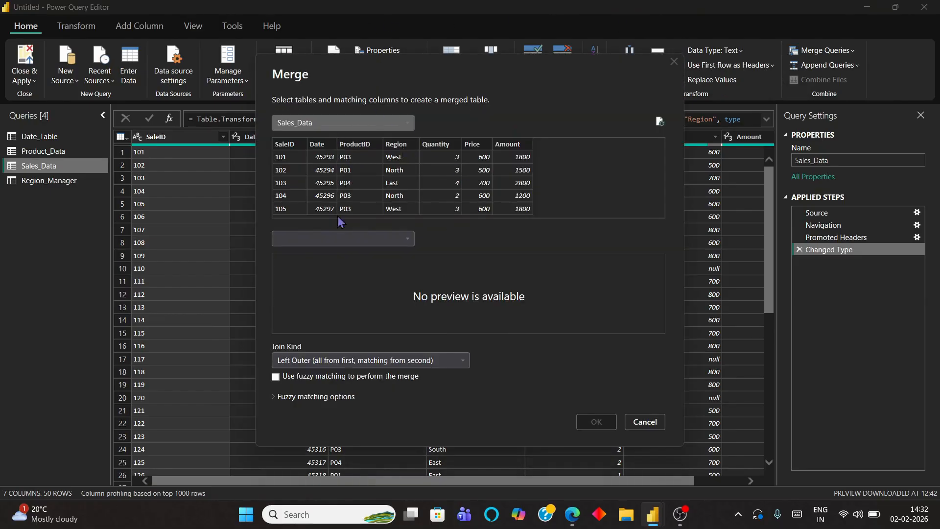
left_click(345, 239)
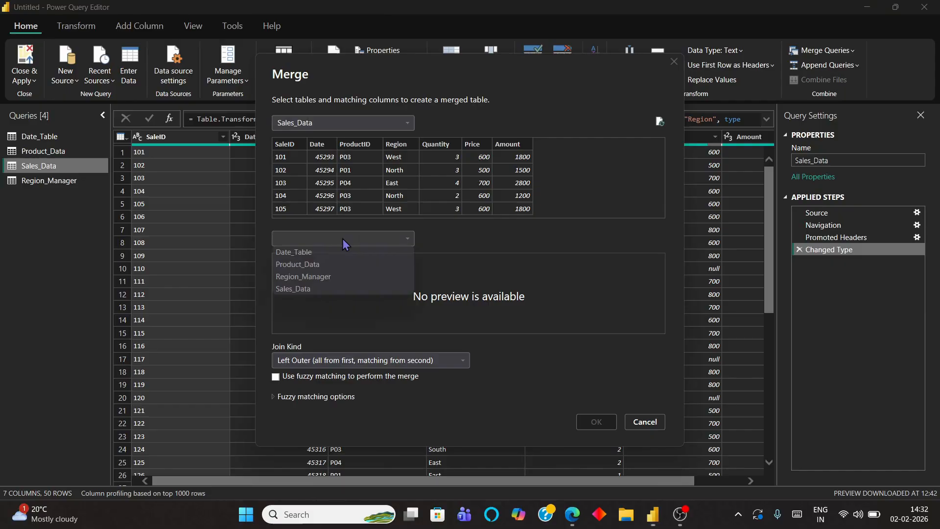
left_click(299, 264)
left_click(287, 147)
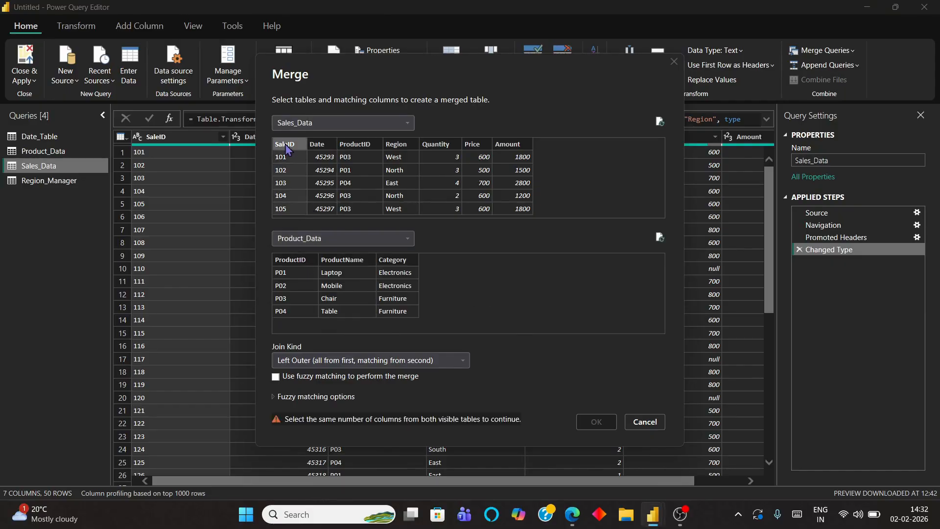
left_click(291, 260)
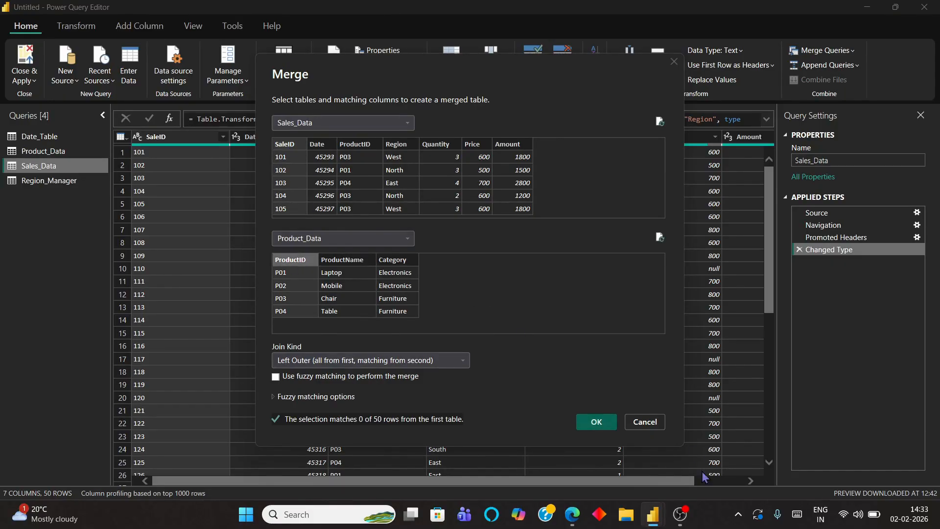
- Set the join kind to Inner (only matching rows), create the merged query and look across its columns
left_click(351, 363)
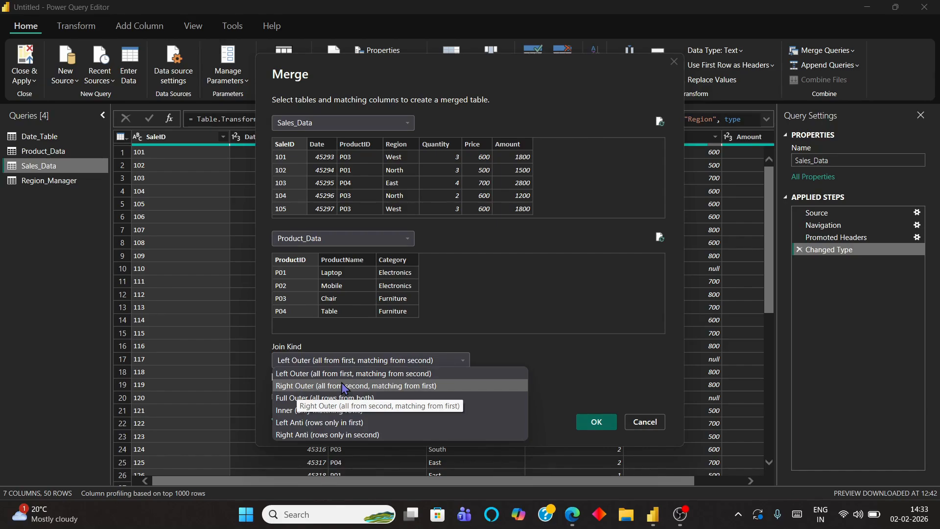
left_click(295, 416)
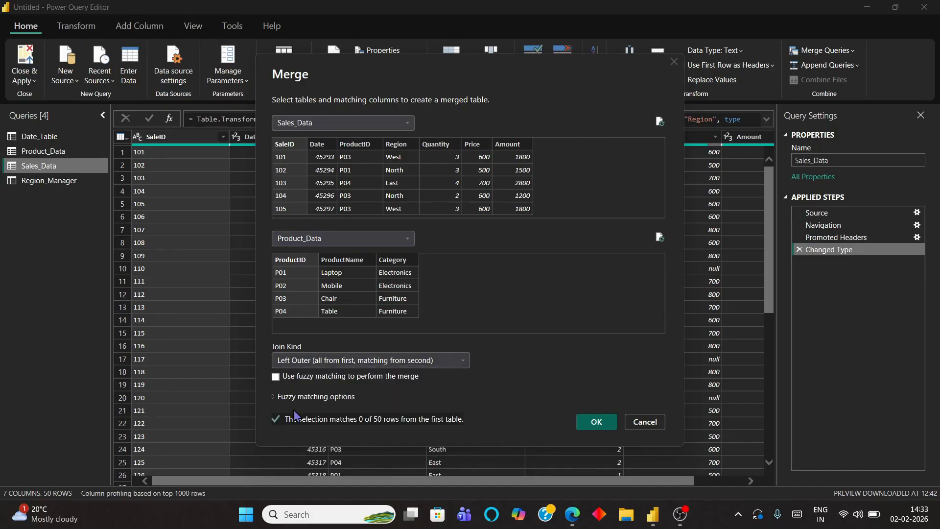
left_click(597, 422)
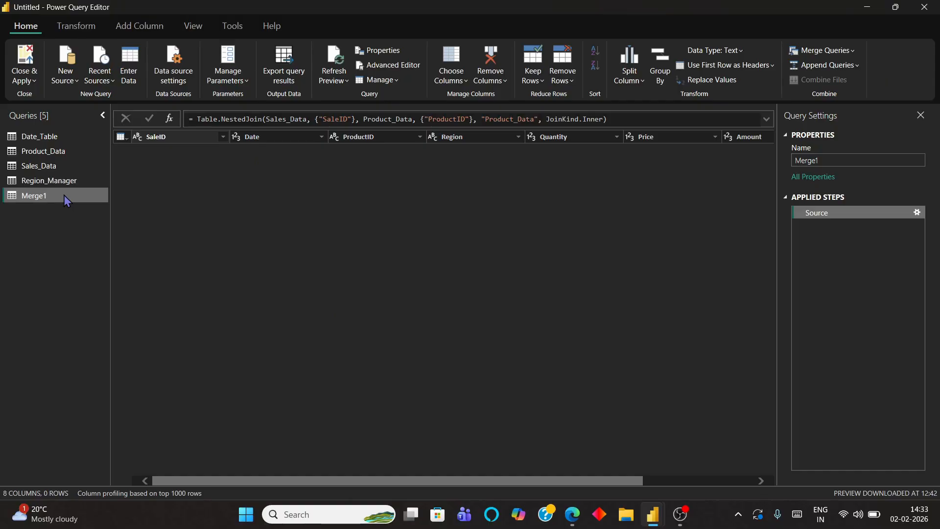
scroll(514, 240, "right", 3)
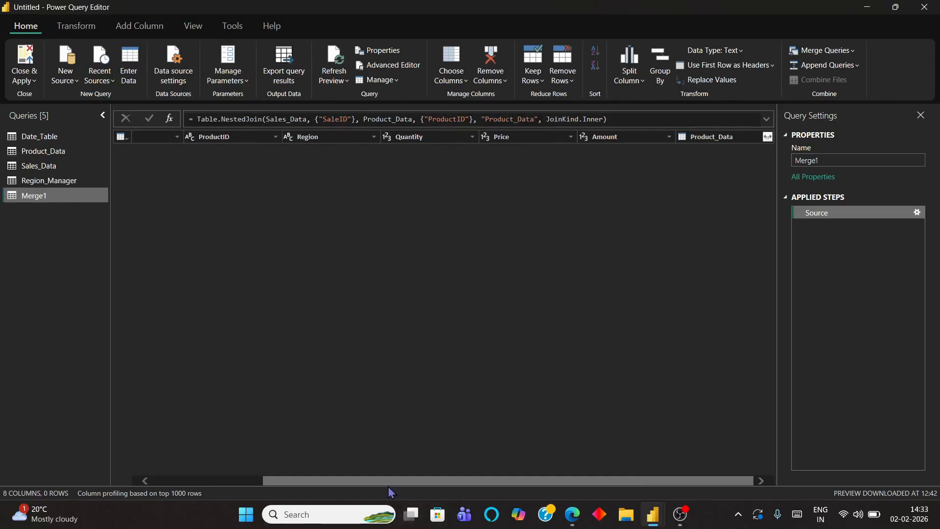
scroll(386, 488, "left", 3)
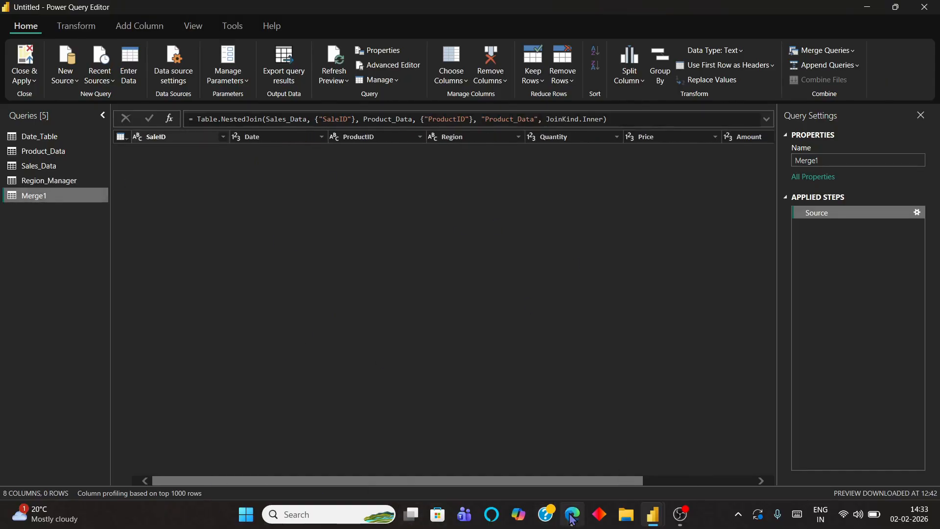
- Switch to the interview question PDF in Edge and read question 8 on creating relationships in Power BI
mouse_move(572, 518)
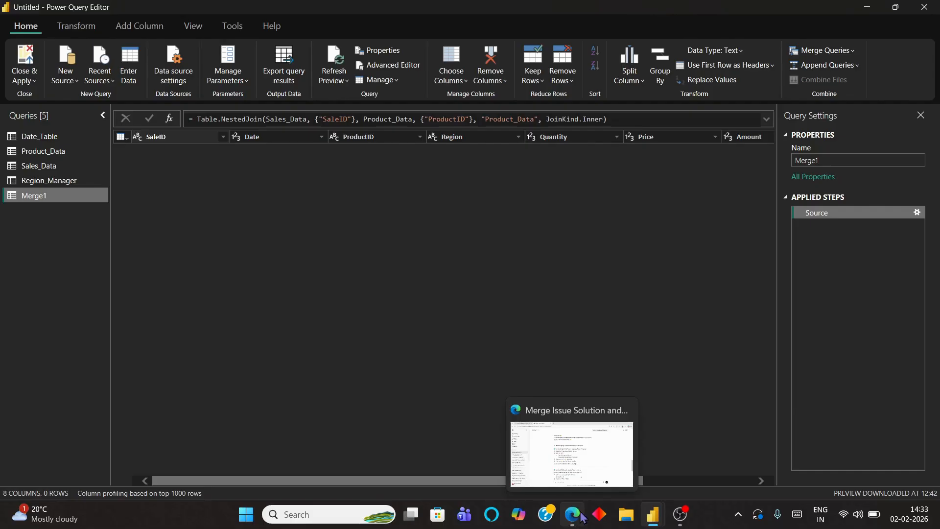
left_click(572, 518)
scroll(360, 252, "down", 3)
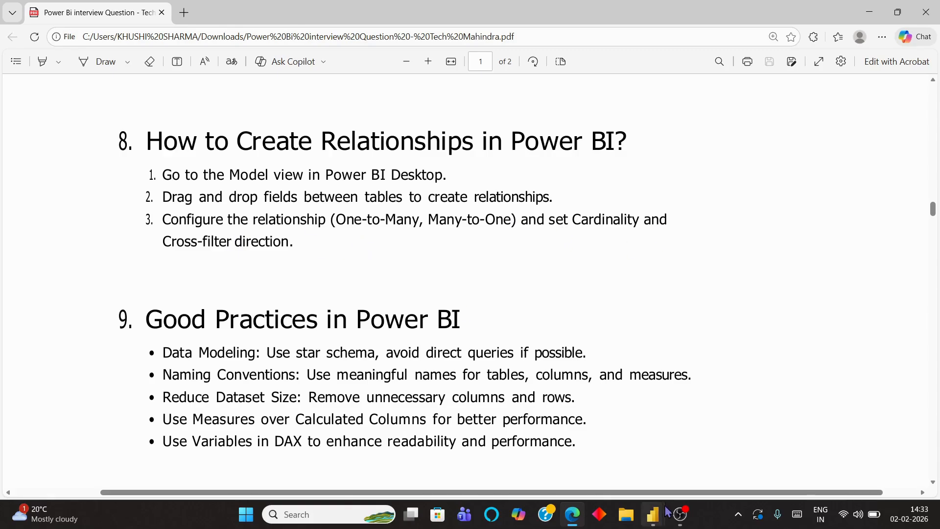
- Switch to the Power BI Desktop model view and examine the table relationships, collapsing and re-expanding the Sales_Data table card
mouse_move(653, 514)
left_click(734, 465)
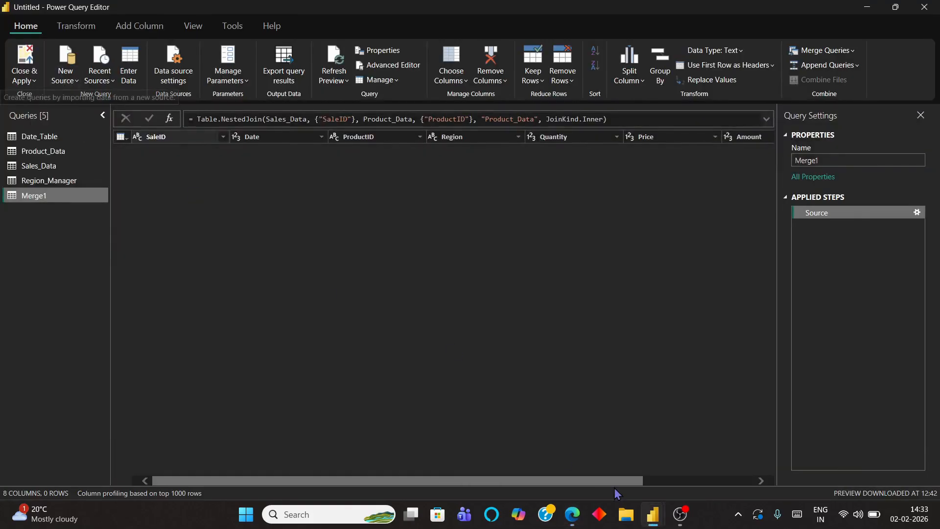
mouse_move(658, 523)
left_click(521, 454)
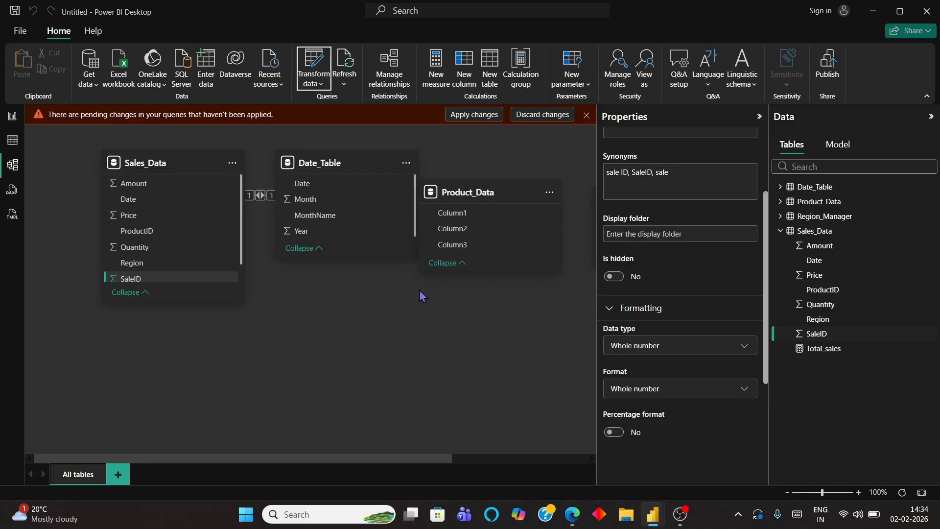
left_click(145, 292)
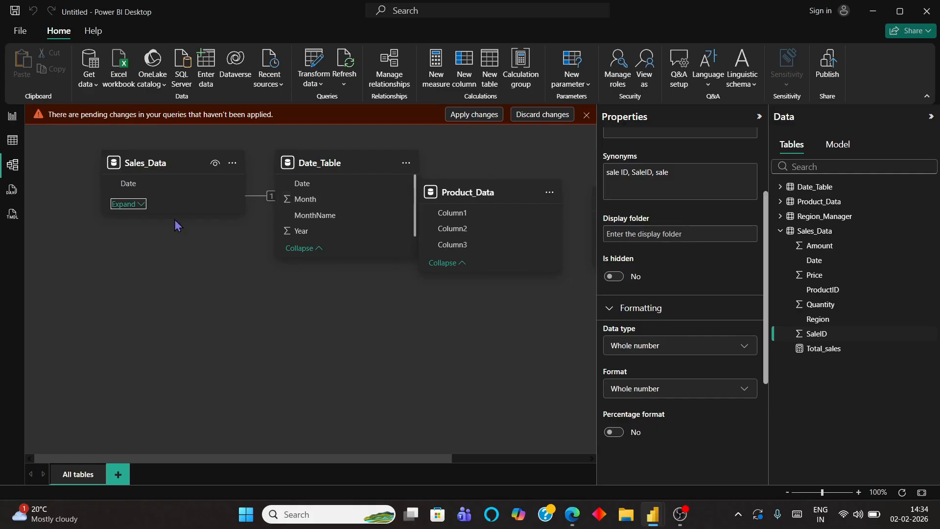
left_click(128, 205)
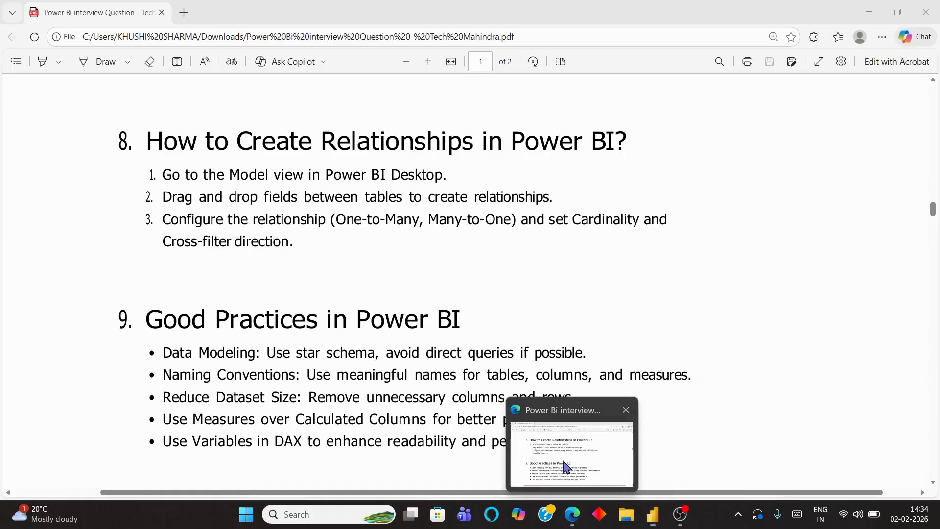
- Return to the interview question PDF in Edge and read question 9 on good practices in Power BI
left_click(564, 462)
scroll(422, 246, "down", 1)
scroll(422, 247, "down", 2)
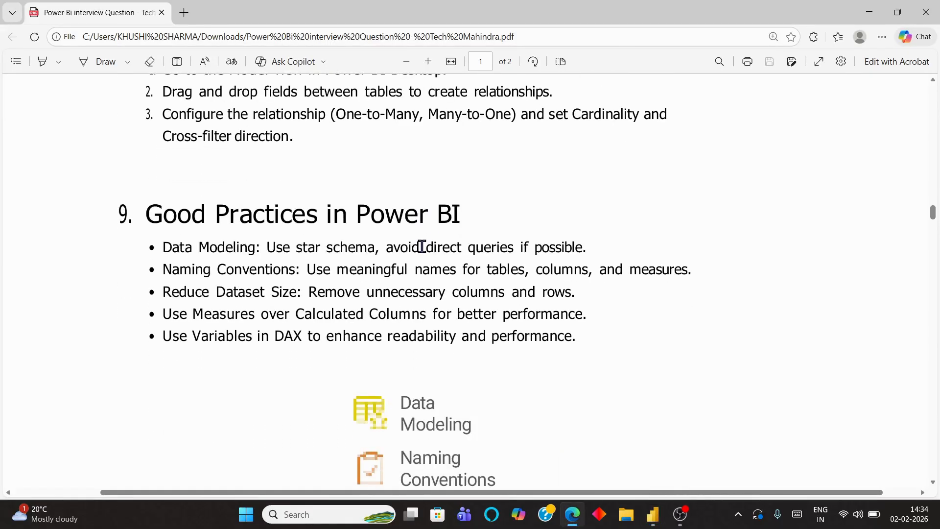